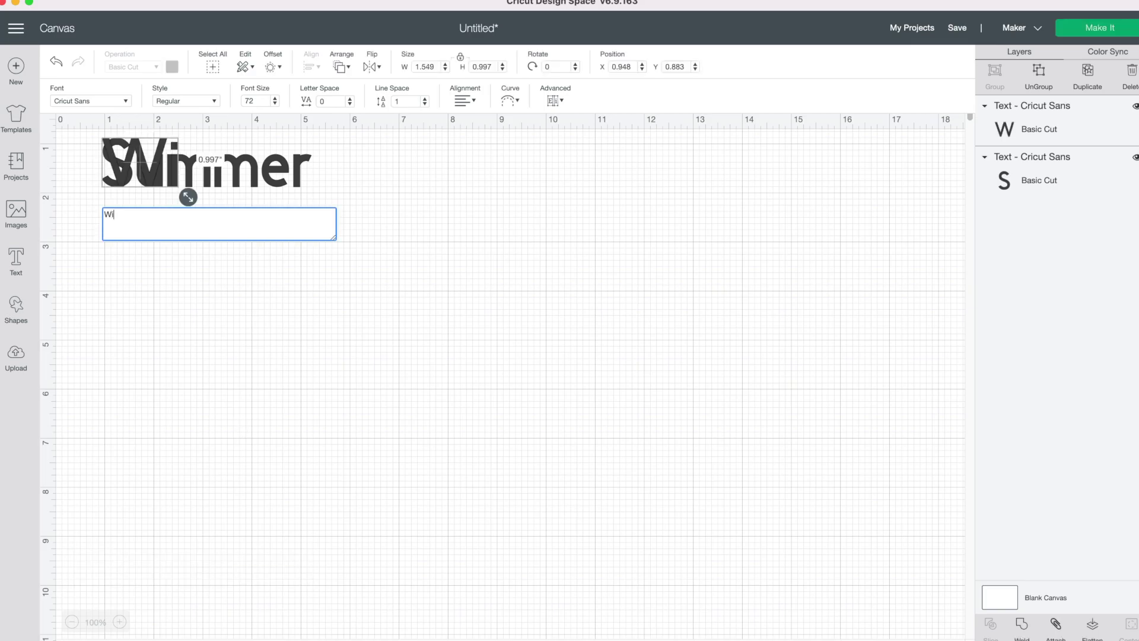
- Place the word Winter below Summer and add a new text reading "Fall" beneath it
{"action": "left_click_drag", "start_coordinate": [219, 178], "coordinate": [237, 263]}
{"action": "left_click", "coordinate": [73, 326]}
{"action": "left_click", "coordinate": [14, 267]}
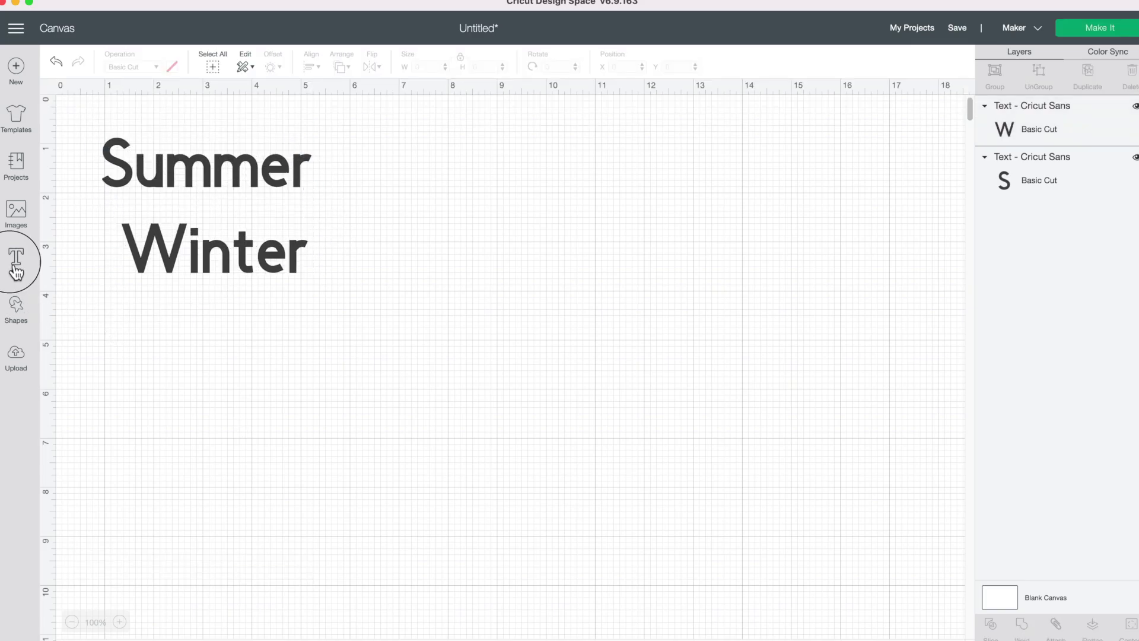
{"action": "type", "text": "Fall"}
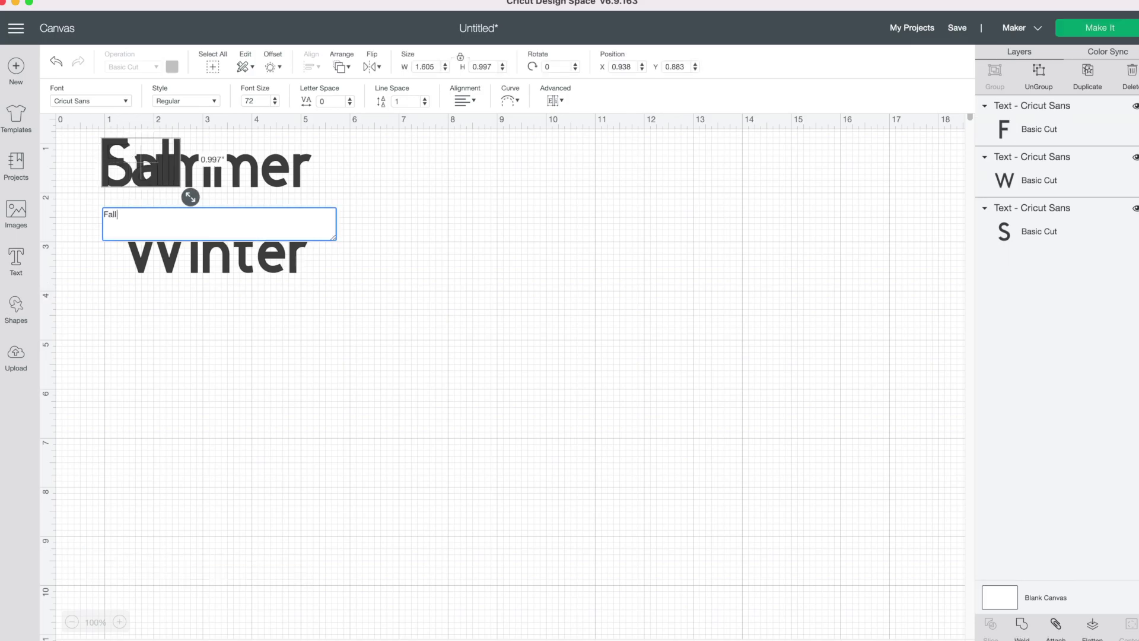
{"action": "left_click", "coordinate": [148, 297]}
{"action": "left_click_drag", "start_coordinate": [148, 157], "coordinate": [223, 335]}
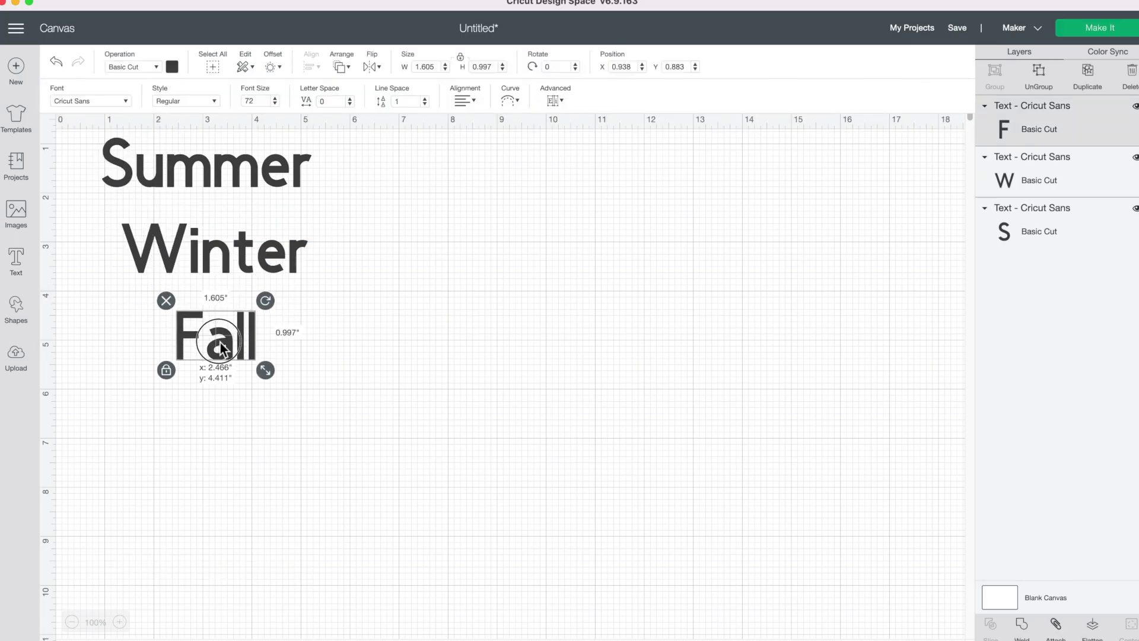
- Add a new text reading "Spring" and place it to the right of the other words, at about X 7, Y 1.9
{"action": "left_click", "coordinate": [24, 274]}
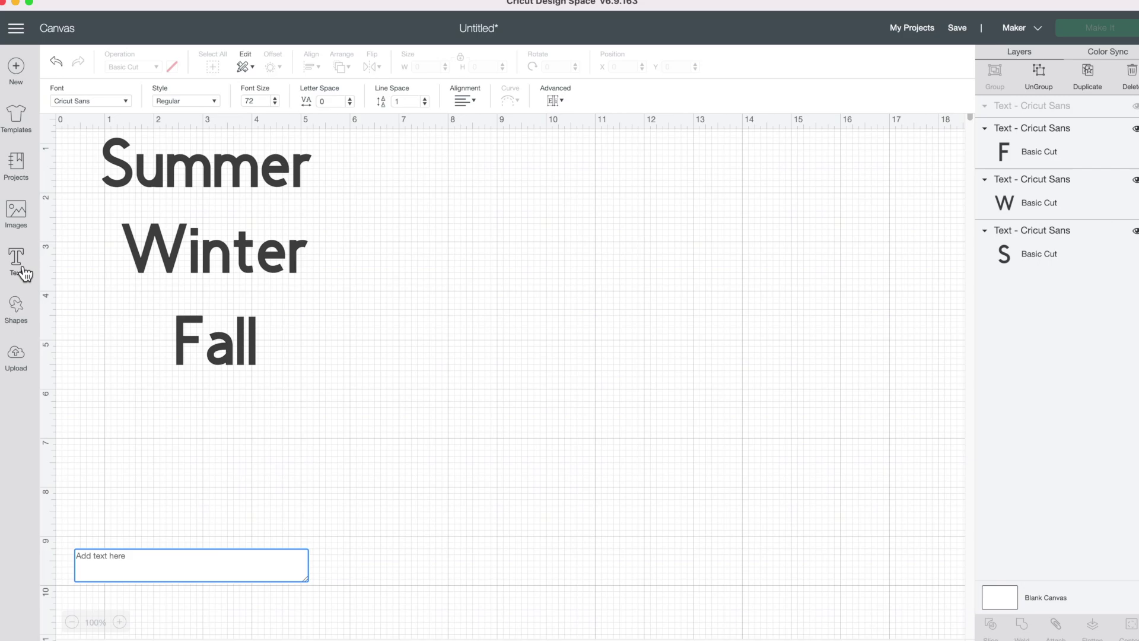
{"action": "type", "text": "Spring"}
{"action": "left_click_drag", "start_coordinate": [178, 202], "coordinate": [509, 229]}
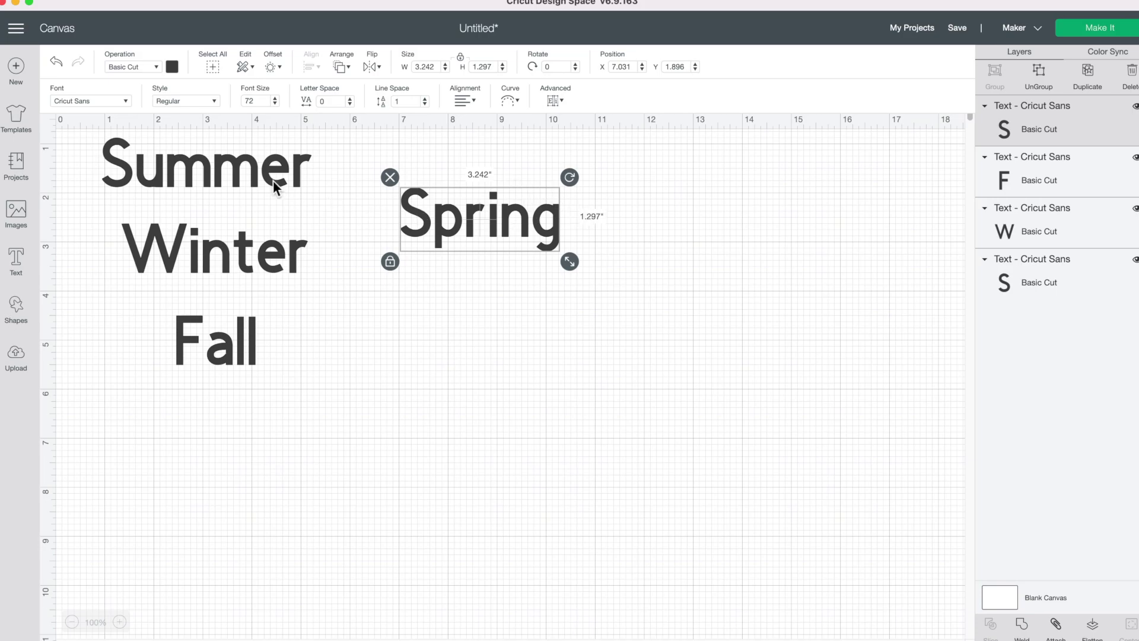
- Search the fonts for "smooth" and set the word Summer in Smoothie Shoppe
{"action": "left_click_drag", "start_coordinate": [273, 181], "coordinate": [269, 193]}
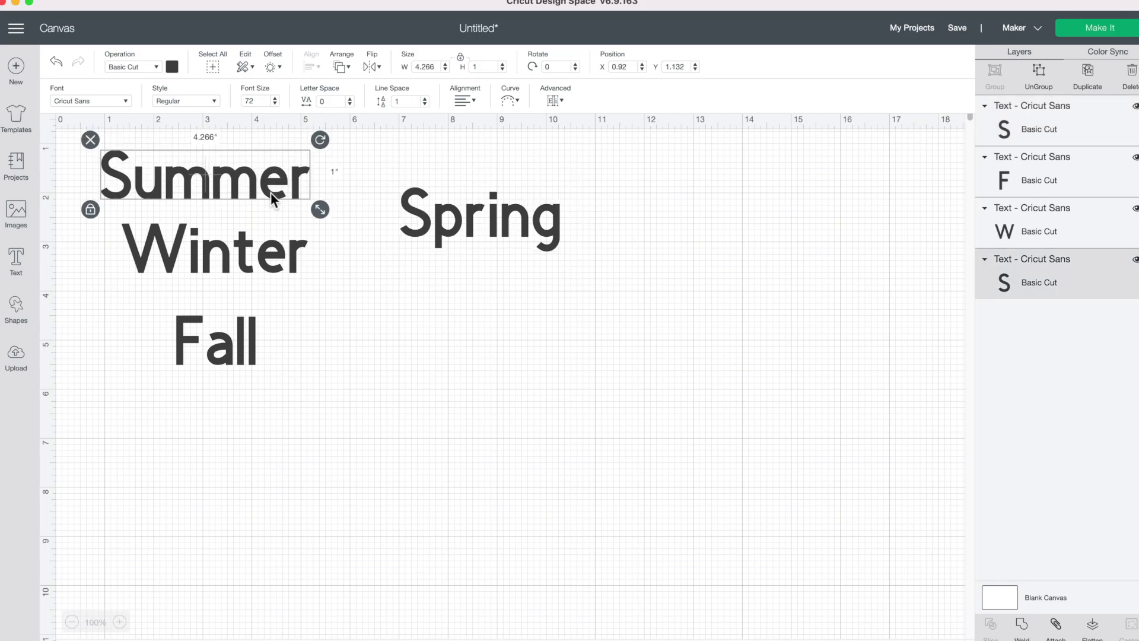
{"action": "left_click", "coordinate": [124, 102]}
{"action": "left_click", "coordinate": [666, 70]}
{"action": "type", "text": "smooth"}
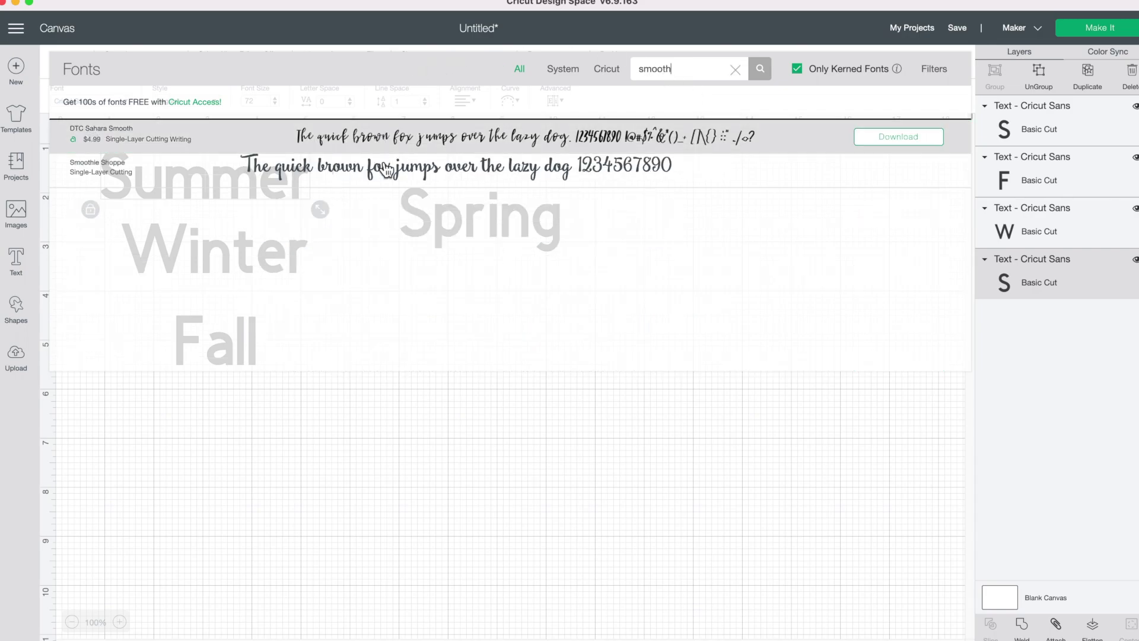
{"action": "left_click", "coordinate": [394, 175]}
- Move Summer below Spring and enlarge it to about 7.37 by 2.11 inches
{"action": "left_click_drag", "start_coordinate": [280, 189], "coordinate": [603, 350]}
{"action": "left_click_drag", "start_coordinate": [641, 384], "coordinate": [771, 433]}
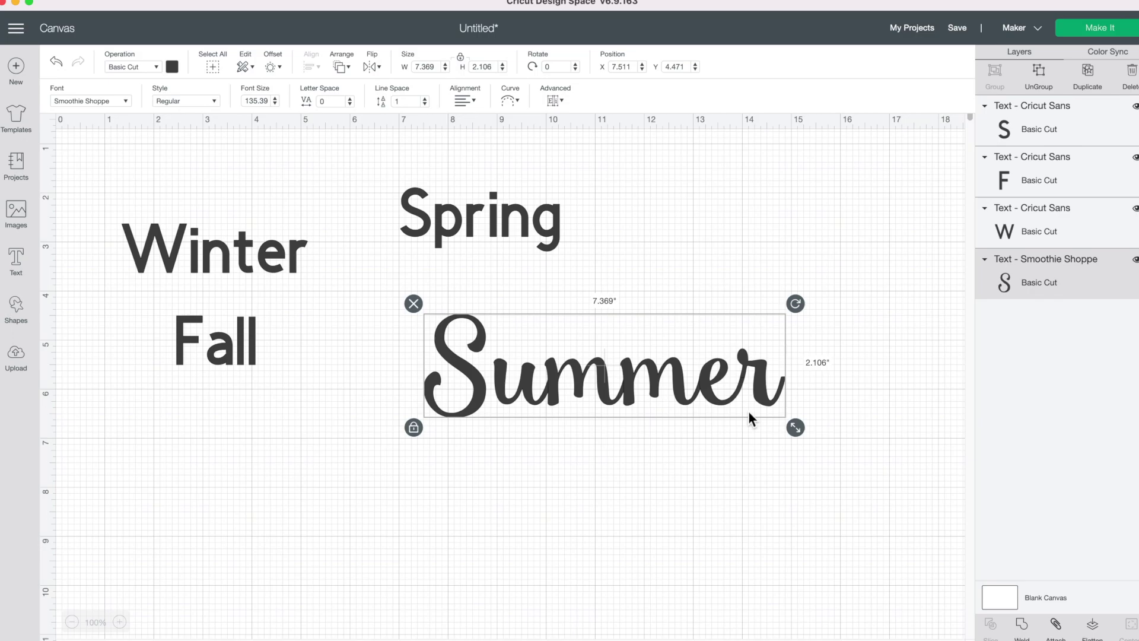
{"action": "left_click_drag", "start_coordinate": [675, 382], "coordinate": [669, 381]}
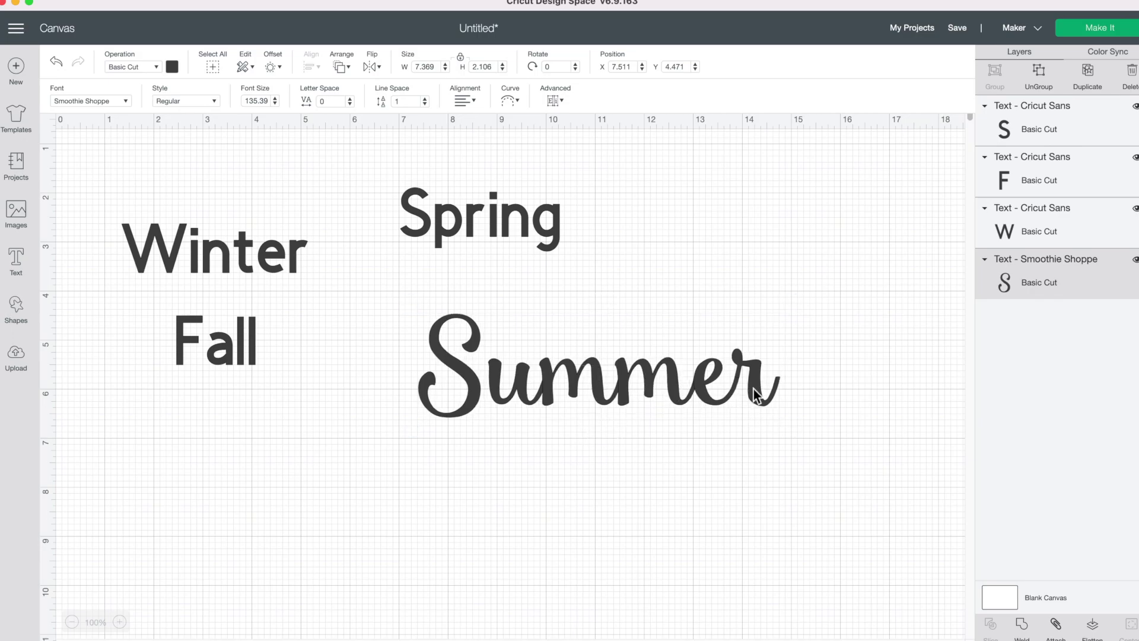
- Search the fonts for "sweet" and set the word Spring in Sweet Nothings Script
{"action": "left_click", "coordinate": [497, 228]}
{"action": "left_click", "coordinate": [123, 102]}
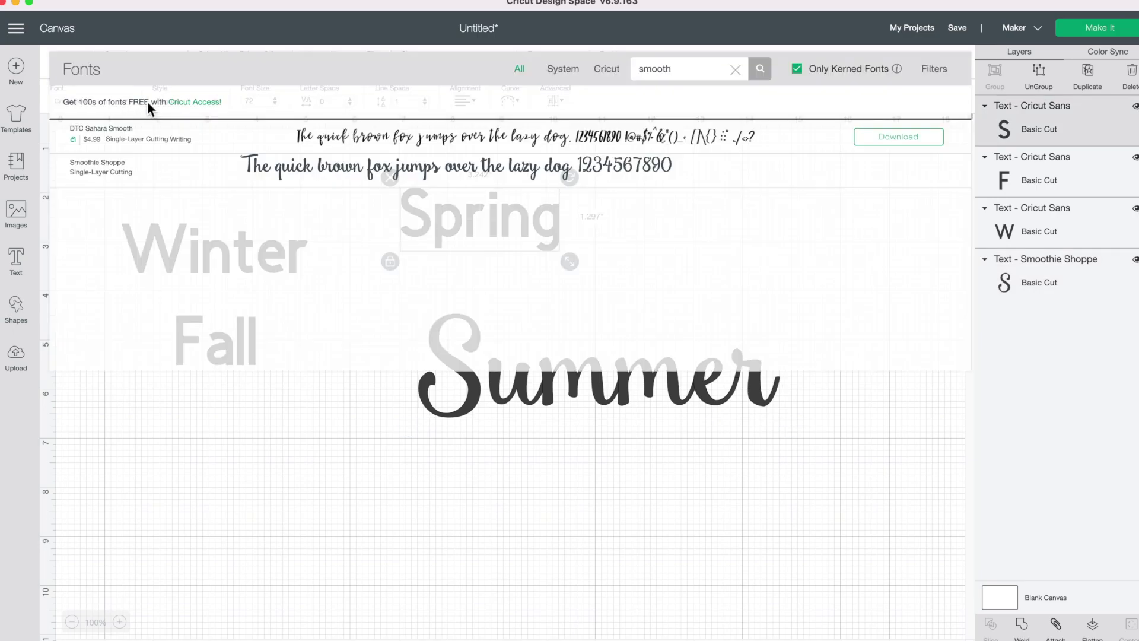
{"action": "left_click", "coordinate": [680, 67]}
{"action": "left_click_drag", "start_coordinate": [681, 67], "coordinate": [628, 75]}
{"action": "type", "text": "sweet"}
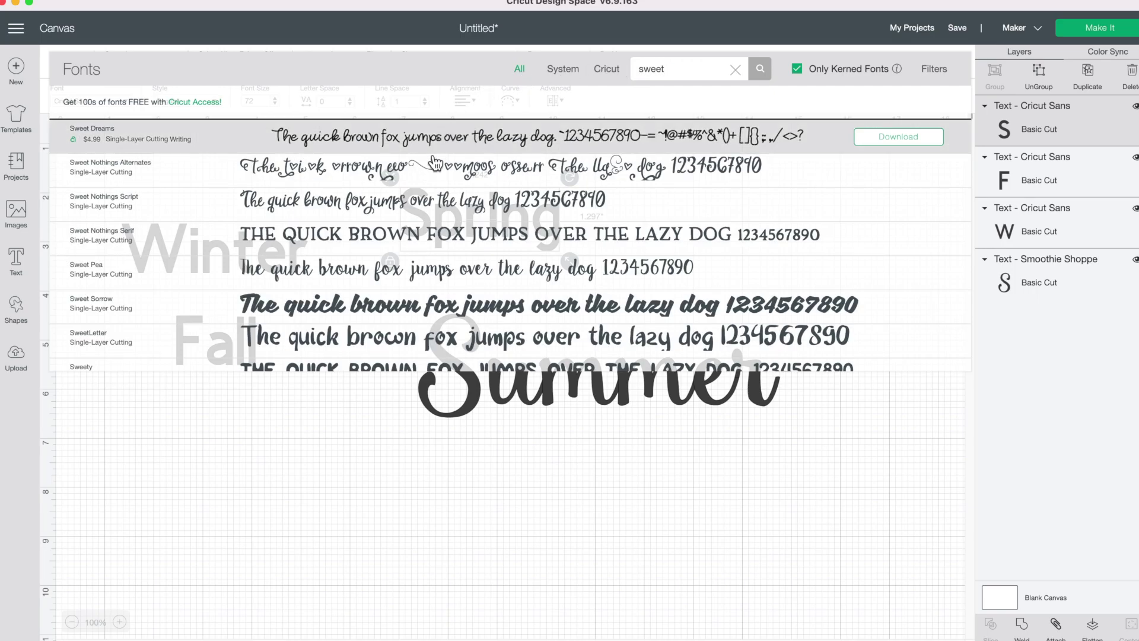
{"action": "left_click", "coordinate": [437, 202]}
- Enlarge Spring to about 3.98 by 2.26 inches and move it right, to about X 9.3, Y 1.8
{"action": "left_click_drag", "start_coordinate": [534, 274], "coordinate": [609, 316]}
{"action": "left_click_drag", "start_coordinate": [512, 248], "coordinate": [587, 248]}
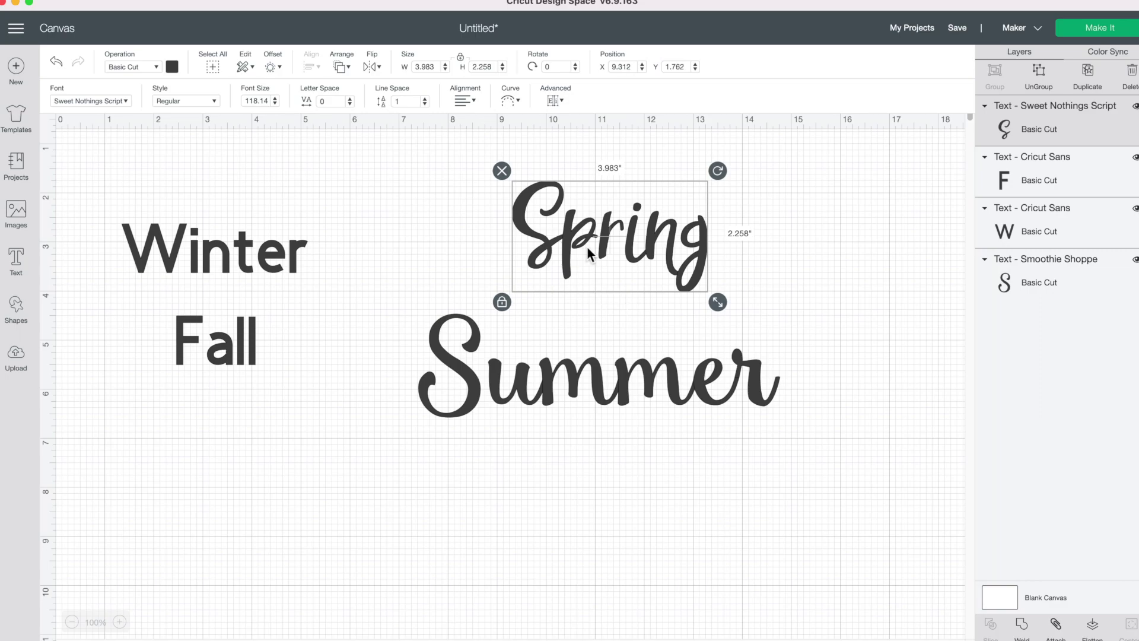
{"action": "left_click", "coordinate": [777, 266]}
- Limit the font list to system fonts, search for "real", and set the word Winter in Realism
{"action": "left_click", "coordinate": [264, 265]}
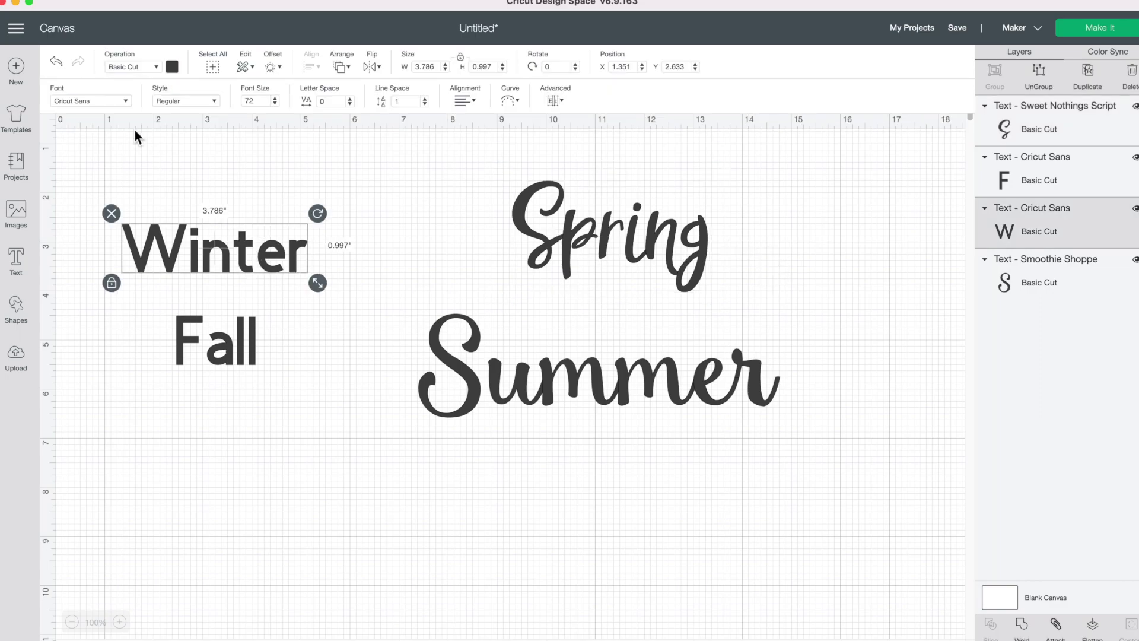
{"action": "left_click", "coordinate": [124, 103]}
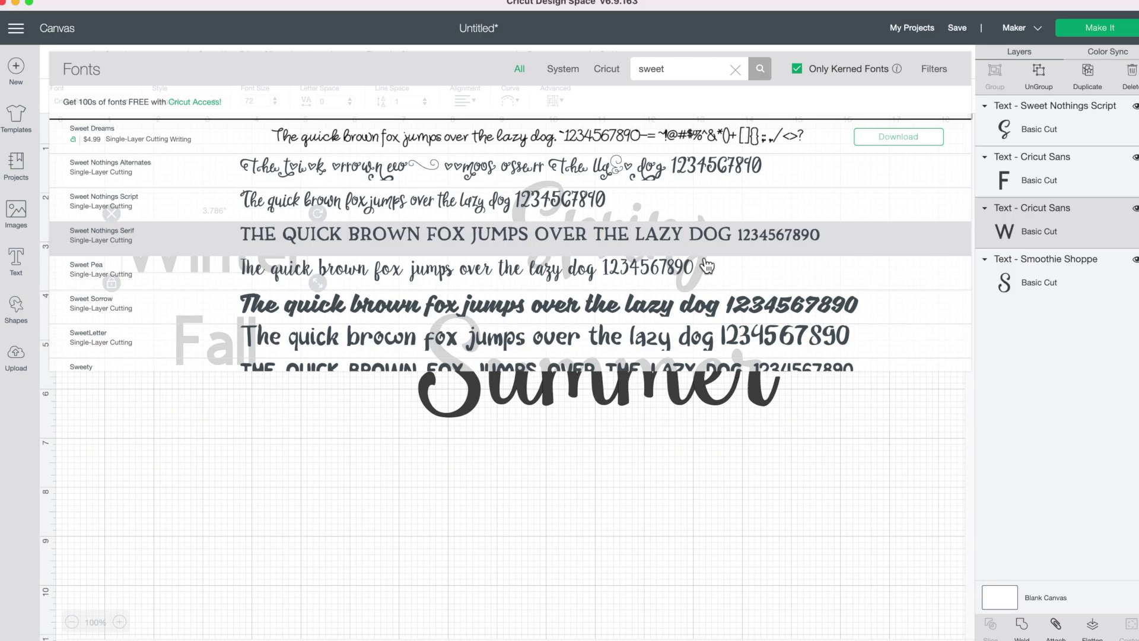
{"action": "left_click", "coordinate": [798, 70]}
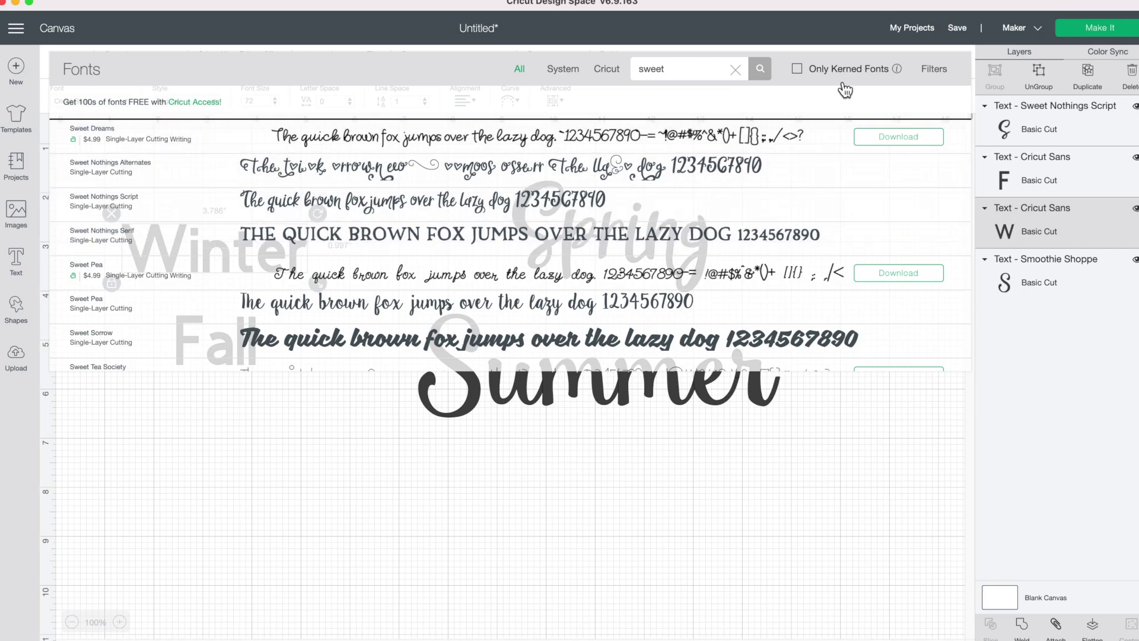
{"action": "left_click", "coordinate": [798, 70]}
{"action": "left_click", "coordinate": [560, 69]}
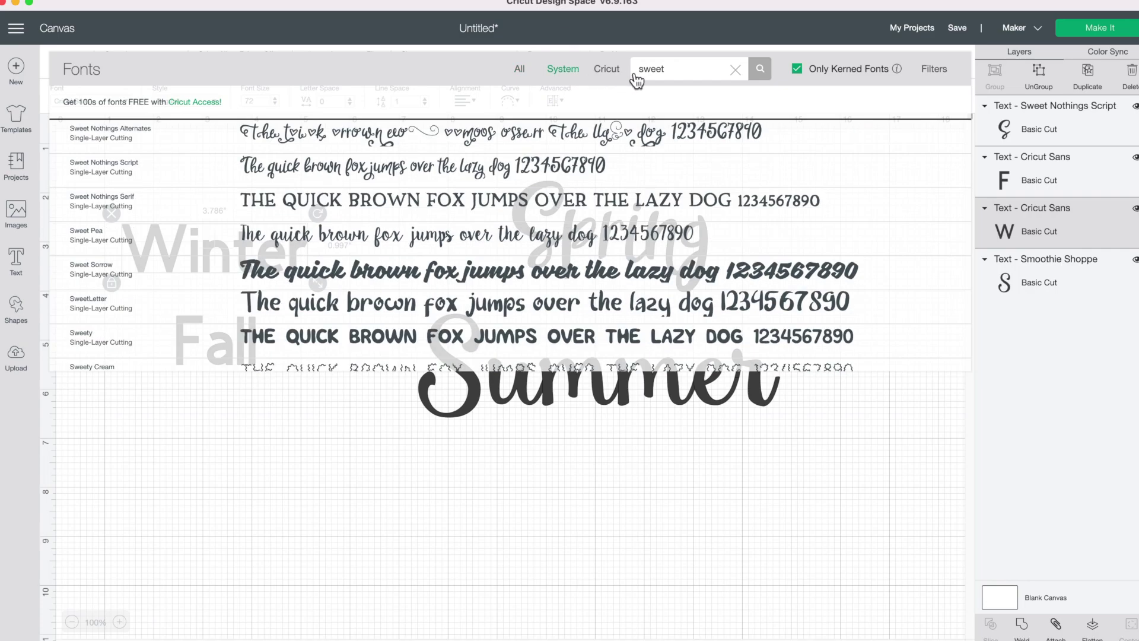
{"action": "left_click_drag", "start_coordinate": [677, 69], "coordinate": [617, 75]}
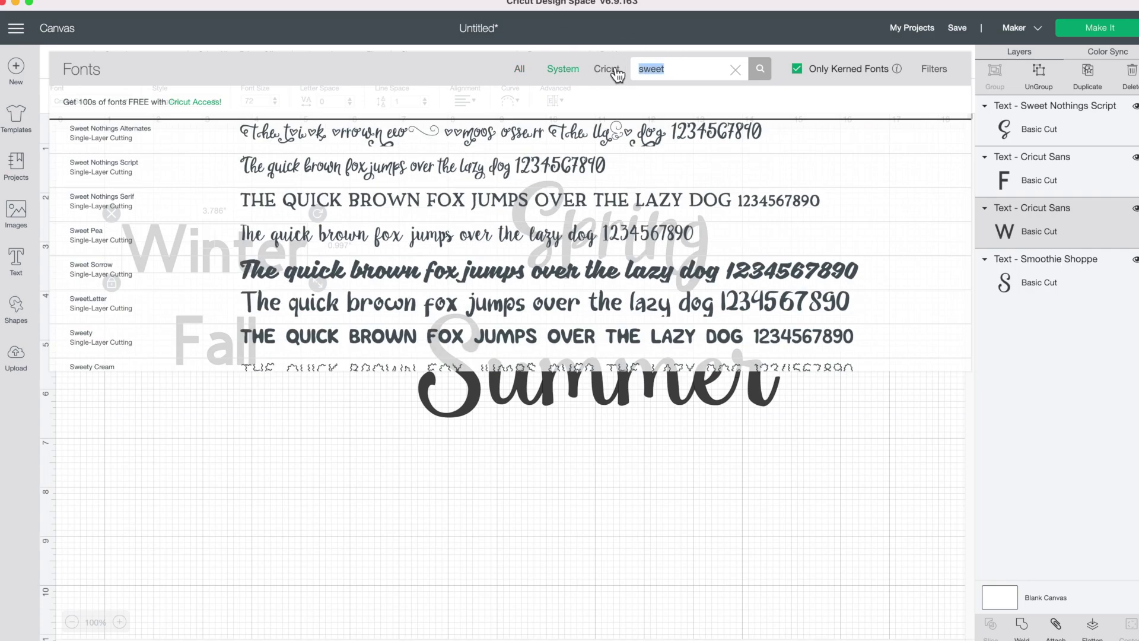
{"action": "type", "text": "real"}
{"action": "left_click", "coordinate": [500, 136]}
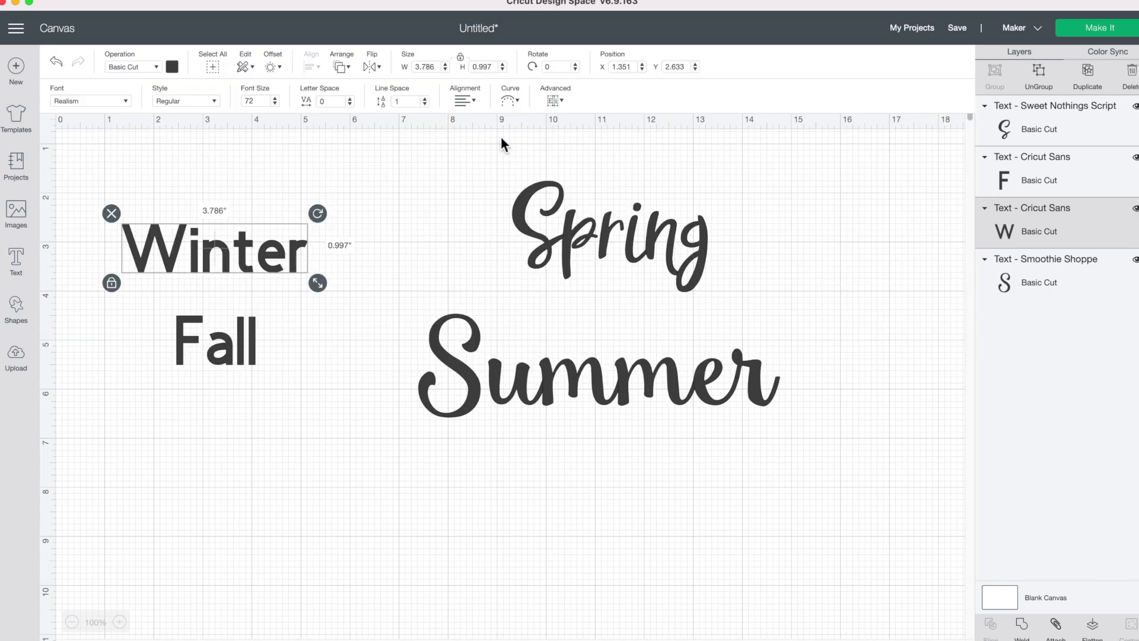
- Enlarge Winter and move it level with Spring, and shift Fall slightly to about X 3, Y 4.7
{"action": "left_click_drag", "start_coordinate": [299, 292], "coordinate": [358, 311]}
{"action": "left_click_drag", "start_coordinate": [301, 287], "coordinate": [350, 250]}
{"action": "left_click", "coordinate": [252, 344]}
{"action": "left_click_drag", "start_coordinate": [252, 346], "coordinate": [275, 357]}
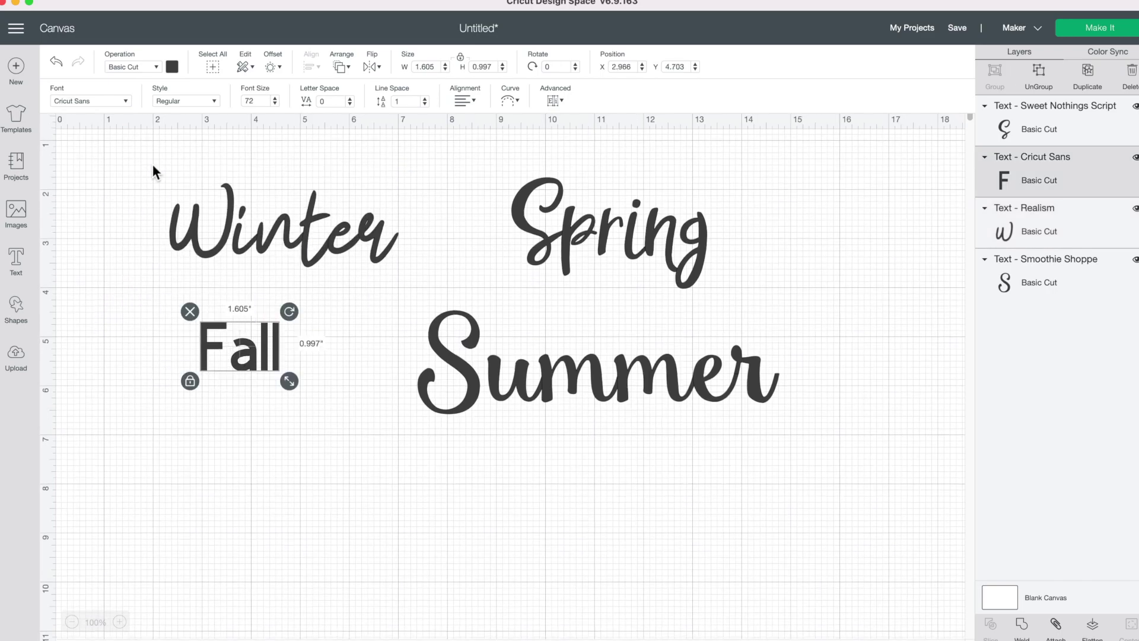
- Replace the font search with "ama" and set the word Fall in Amarillo
{"action": "left_click", "coordinate": [127, 101]}
{"action": "type", "text": "real"}
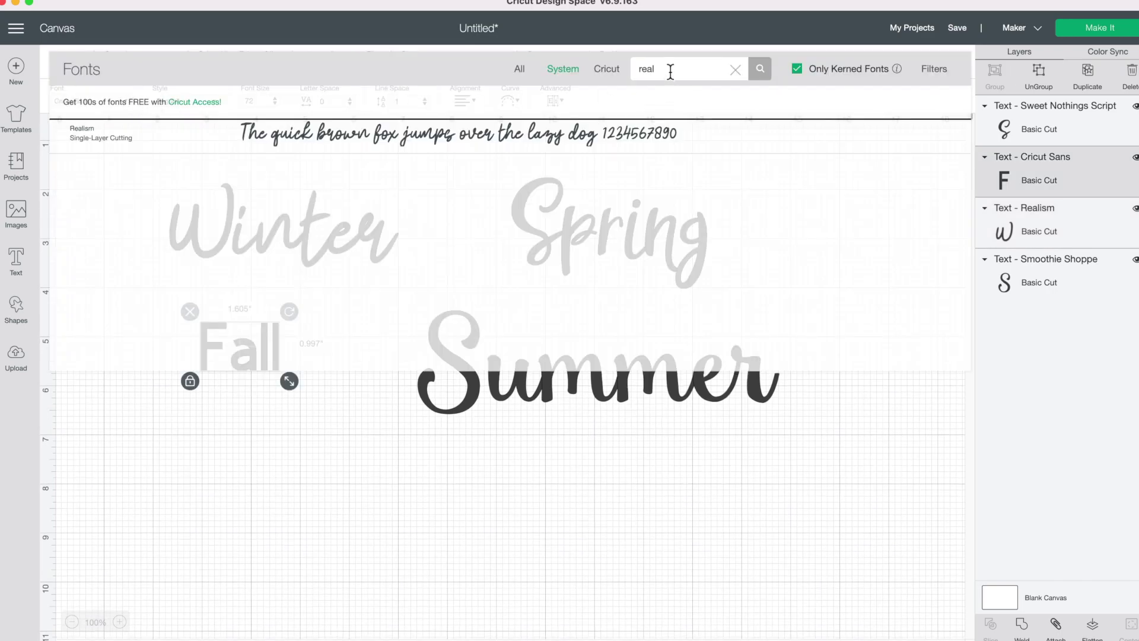
{"action": "key", "text": "BackSpace"}
{"action": "key", "text": "BackSpace"}
{"action": "key", "text": "BackSpace"}
{"action": "key", "text": "BackSpace"}
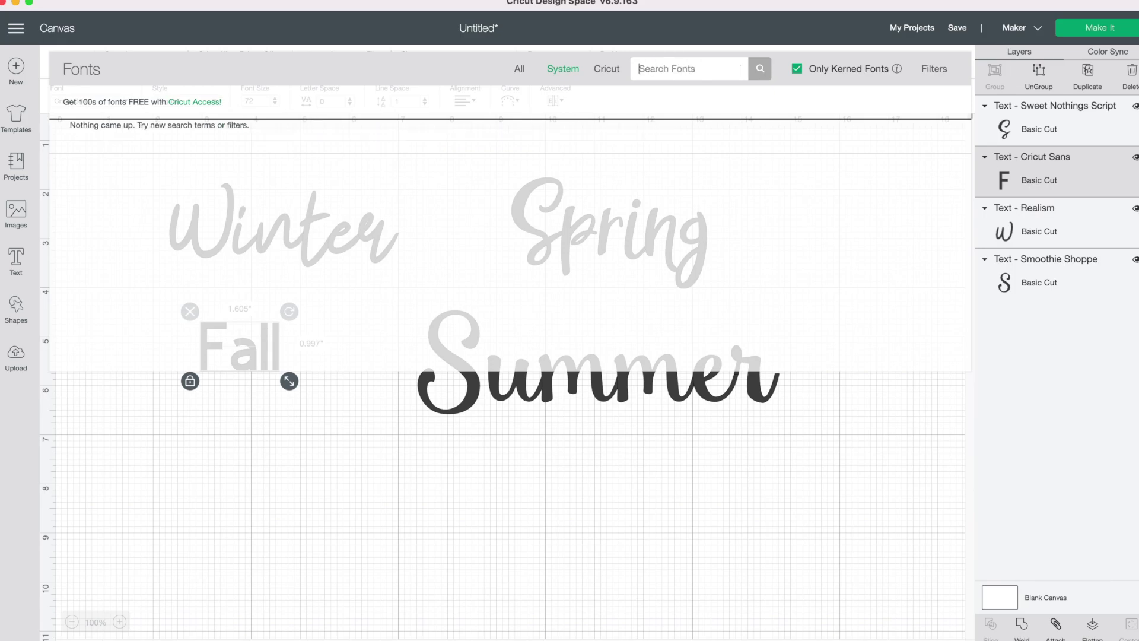
{"action": "type", "text": "ama"}
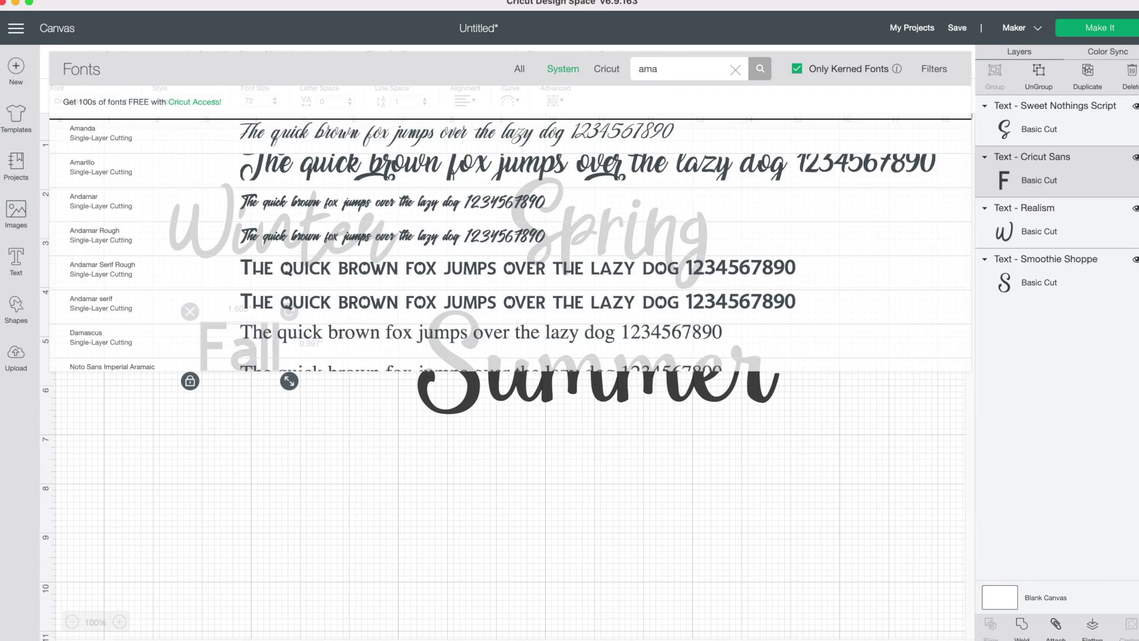
{"action": "left_click", "coordinate": [558, 172]}
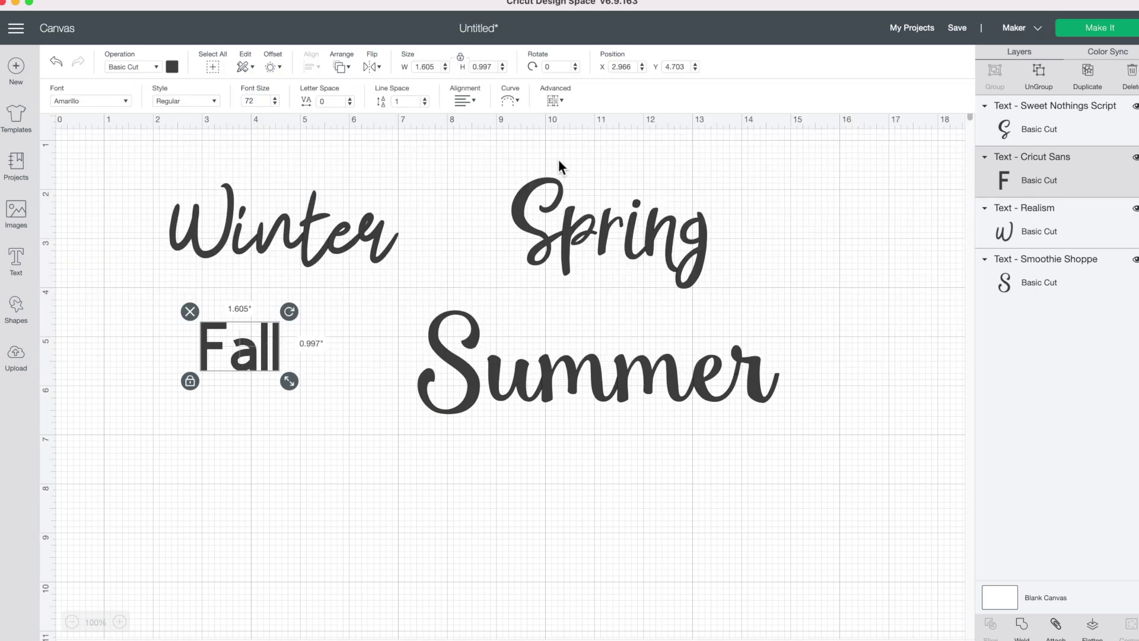
- Reposition and enlarge Fall beneath Winter, and select Summer, shifting it down to about Y 4.8
{"action": "left_click_drag", "start_coordinate": [337, 372], "coordinate": [288, 388]}
{"action": "left_click_drag", "start_coordinate": [344, 436], "coordinate": [362, 445]}
{"action": "left_click", "coordinate": [619, 343]}
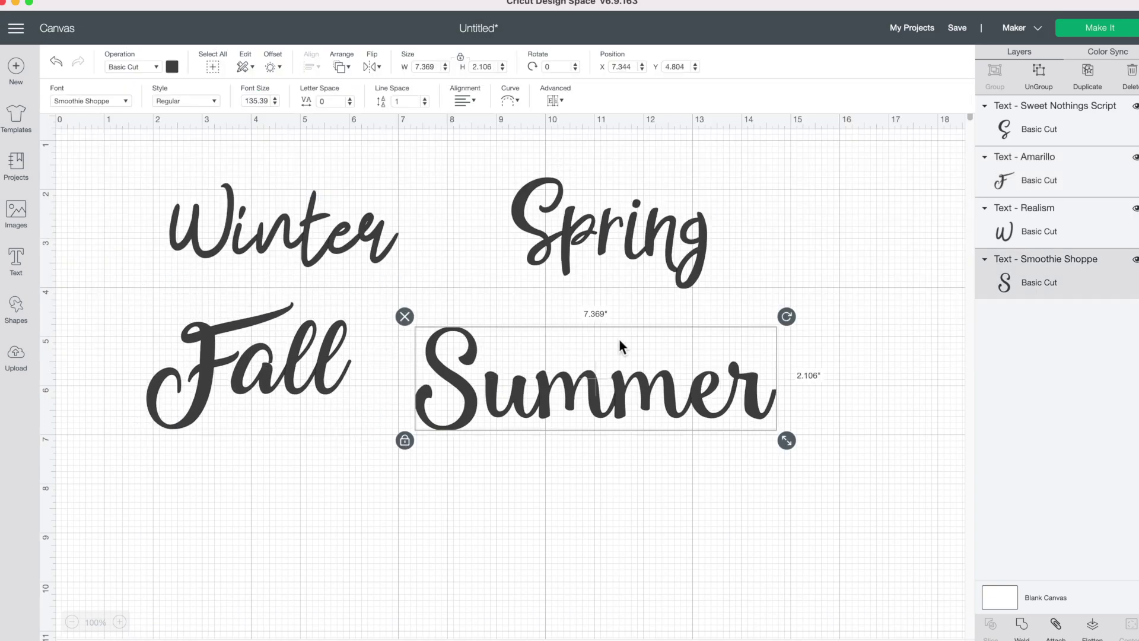
- Preview the words on the cutting mat, shifting Spring and Summer to the right, and return to the canvas
{"action": "left_click", "coordinate": [1088, 28]}
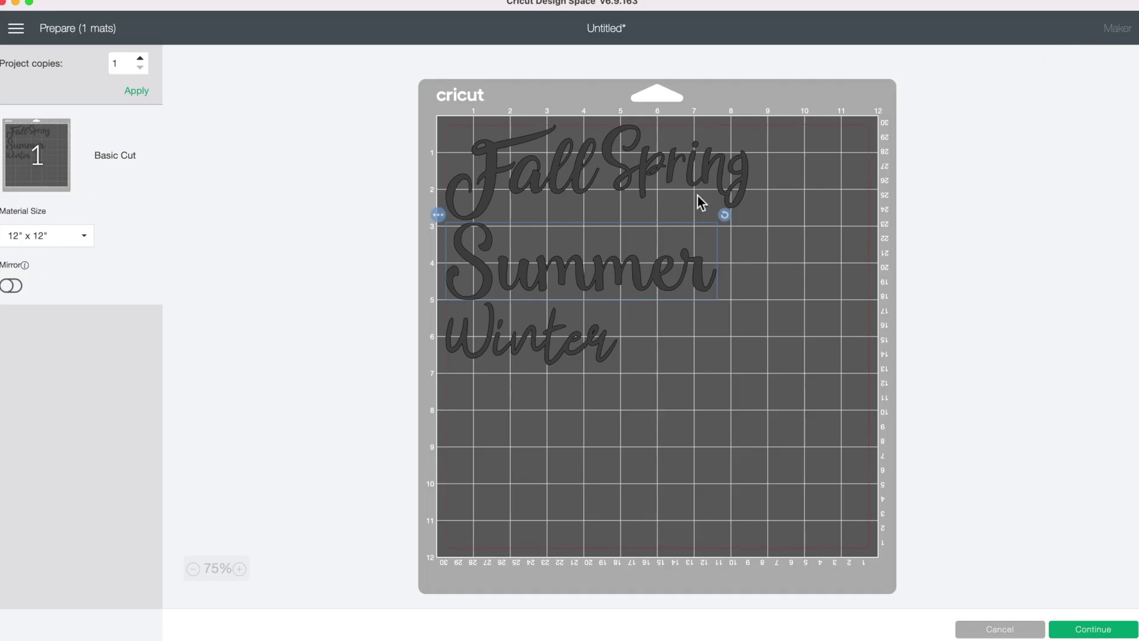
{"action": "left_click_drag", "start_coordinate": [700, 181], "coordinate": [731, 187]}
{"action": "left_click_drag", "start_coordinate": [651, 272], "coordinate": [712, 274]}
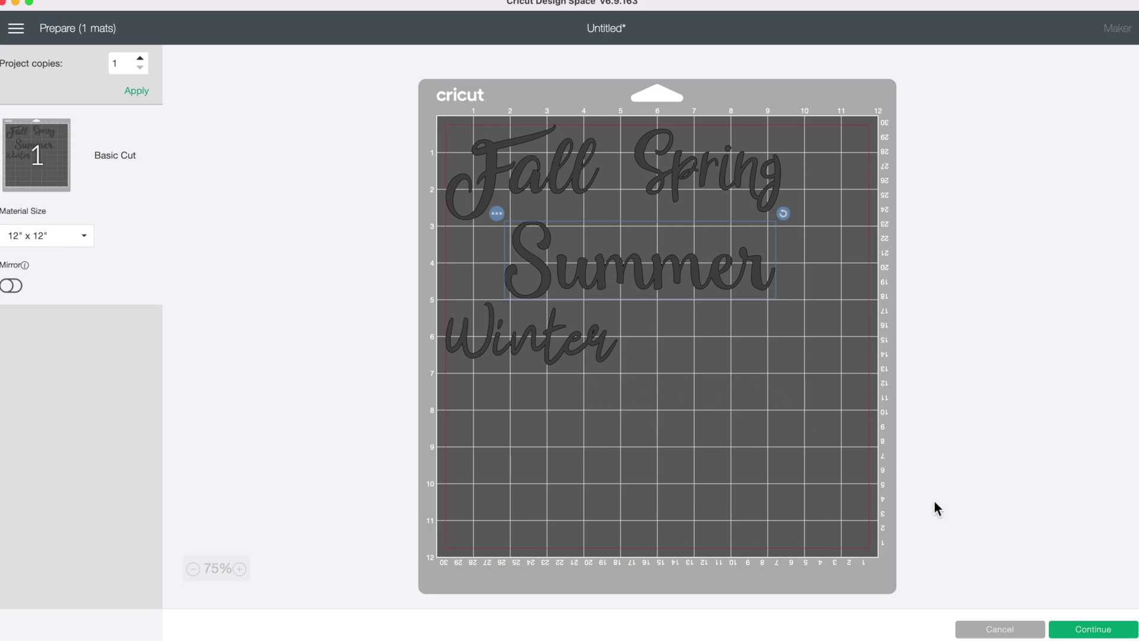
{"action": "left_click", "coordinate": [1001, 632]}
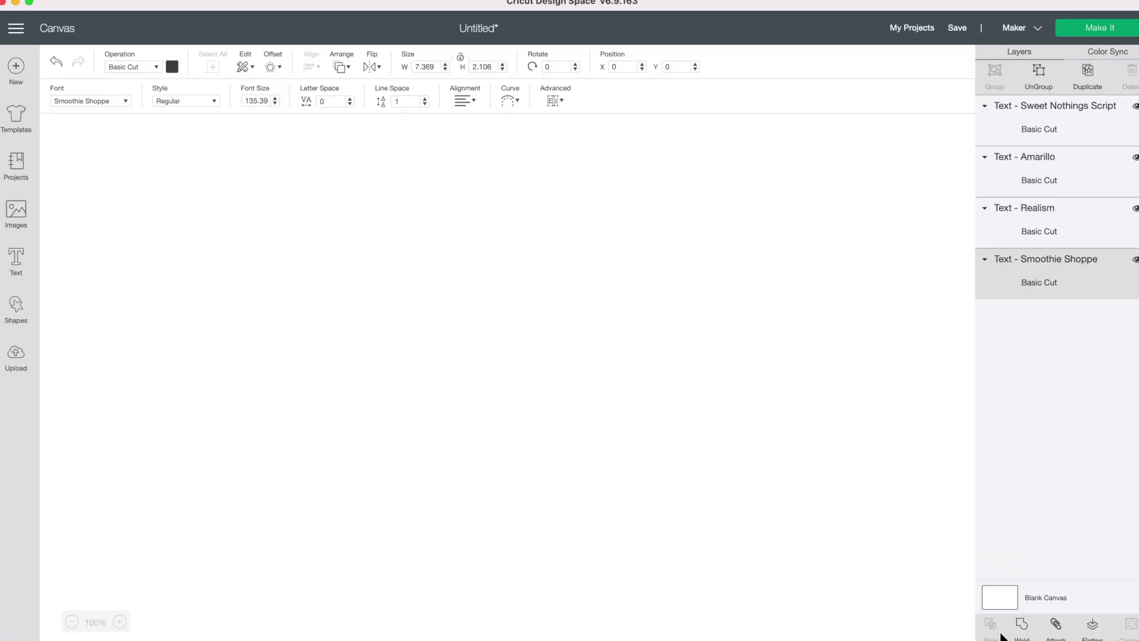
- Move Spring slightly up and right, and enlarge it to about 4.69 by 2.66 inches
{"action": "left_click", "coordinate": [739, 269]}
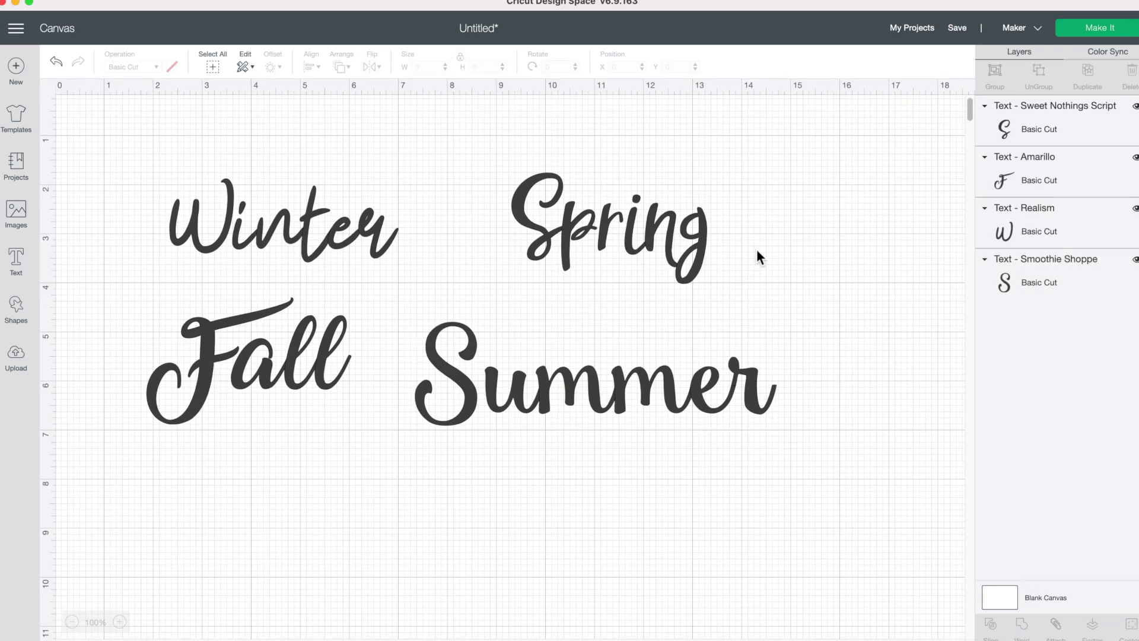
{"action": "left_click", "coordinate": [693, 249]}
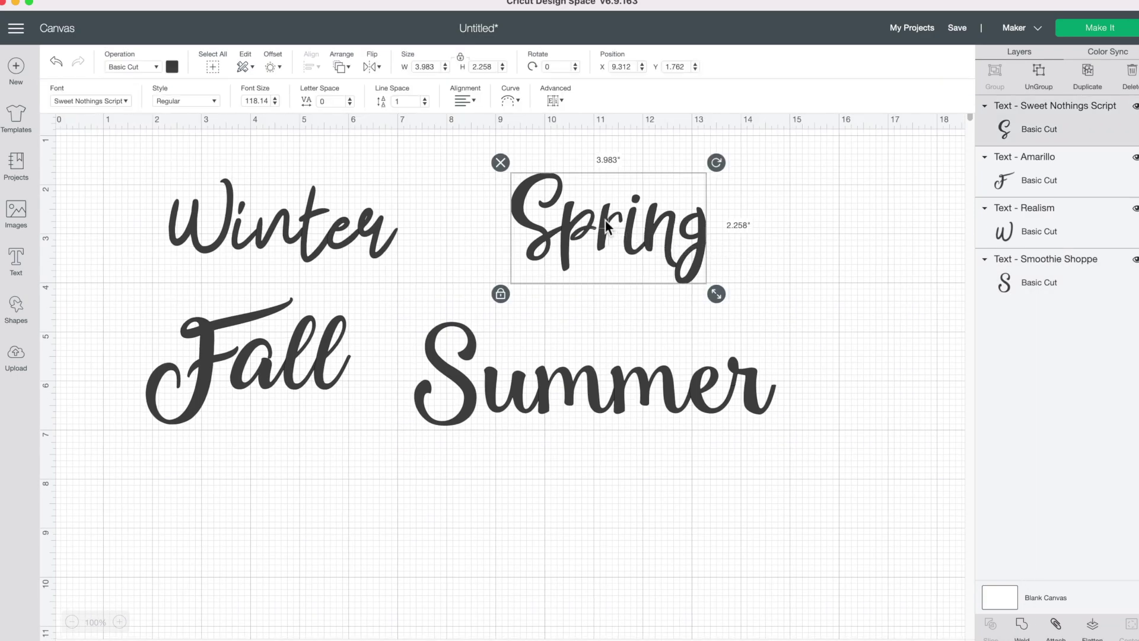
{"action": "left_click_drag", "start_coordinate": [680, 255], "coordinate": [693, 246]}
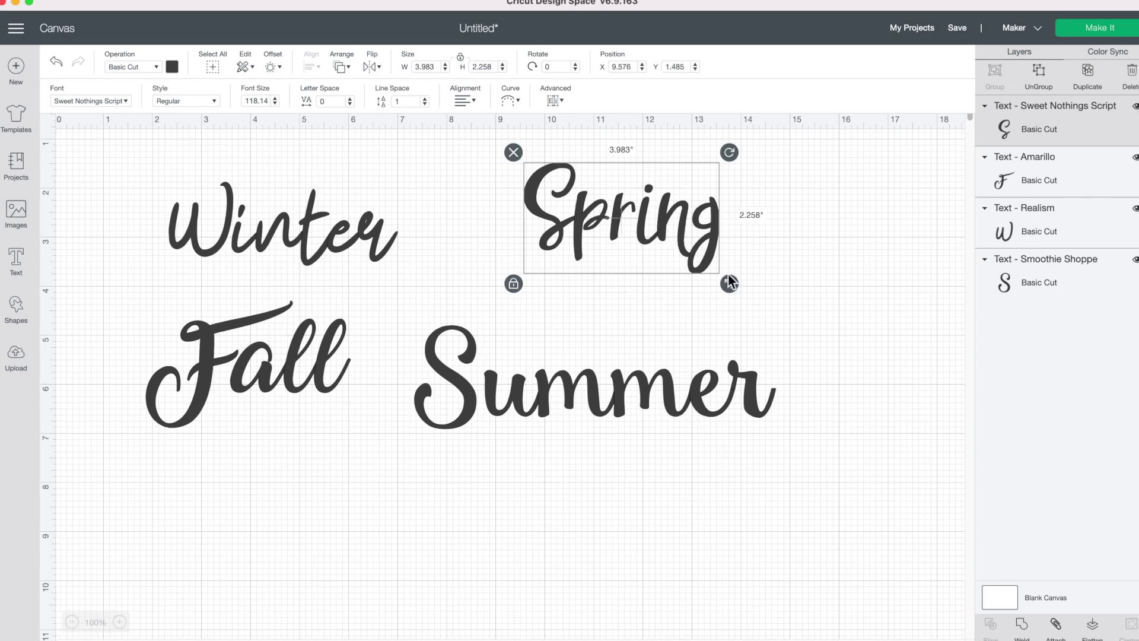
{"action": "left_click_drag", "start_coordinate": [736, 283], "coordinate": [770, 298]}
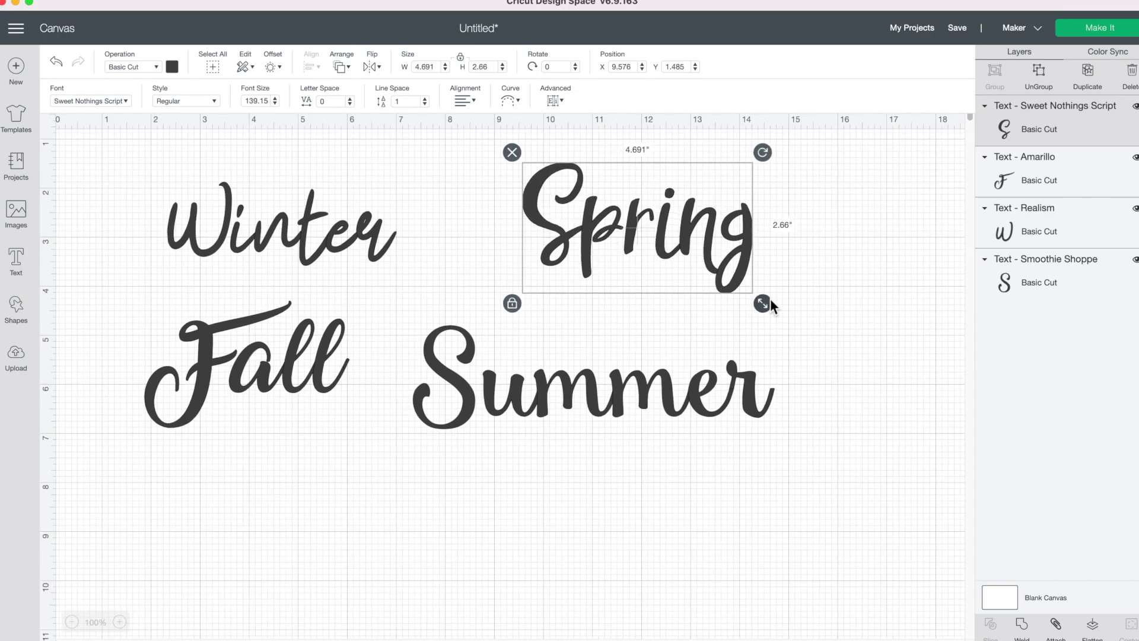
- Ungroup Spring into separate letters and shift the r, i, n and g left so each touches the previous letter
{"action": "left_click", "coordinate": [1042, 76]}
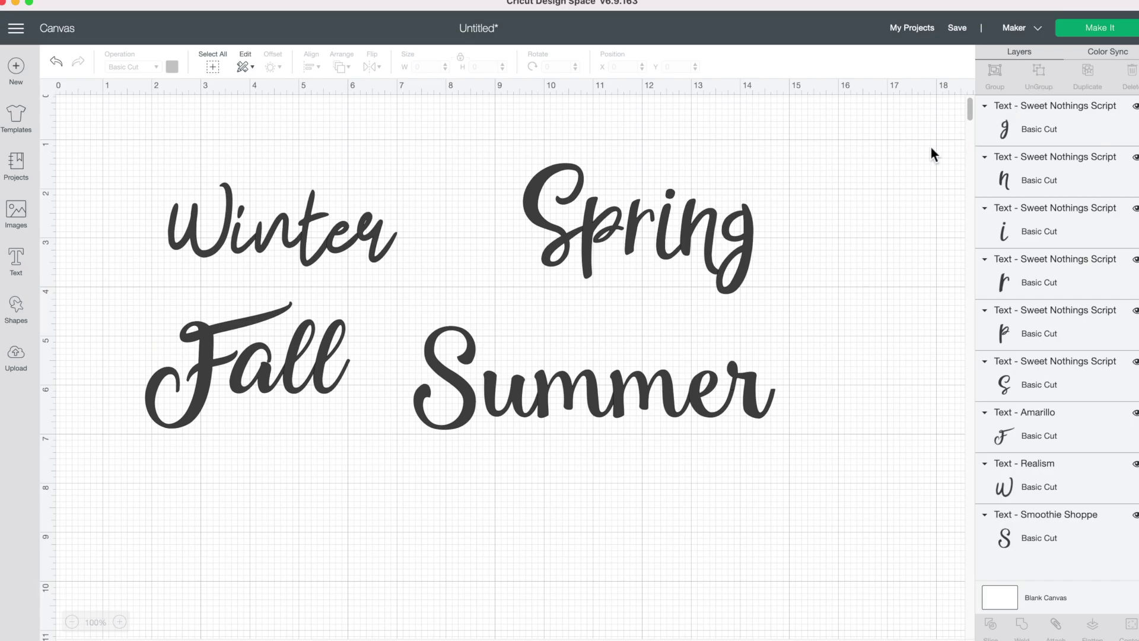
{"action": "left_click_drag", "start_coordinate": [630, 244], "coordinate": [626, 245]}
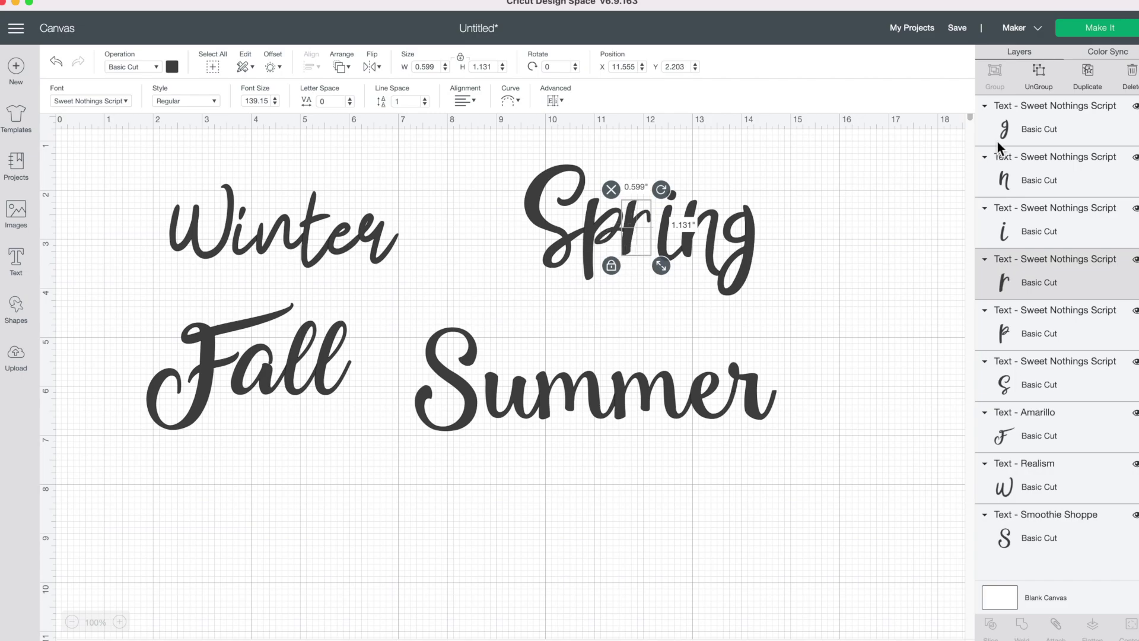
{"action": "left_click_drag", "start_coordinate": [676, 261], "coordinate": [669, 259]}
{"action": "left_click", "coordinate": [706, 252]}
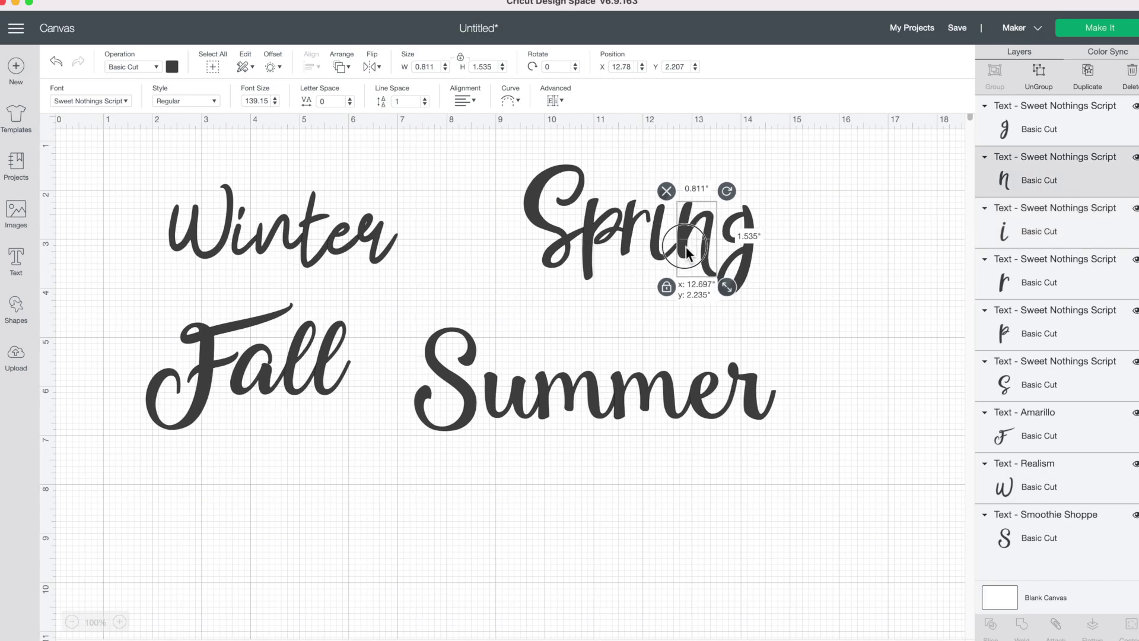
{"action": "left_click_drag", "start_coordinate": [745, 257], "coordinate": [741, 259]}
{"action": "left_click", "coordinate": [824, 228]}
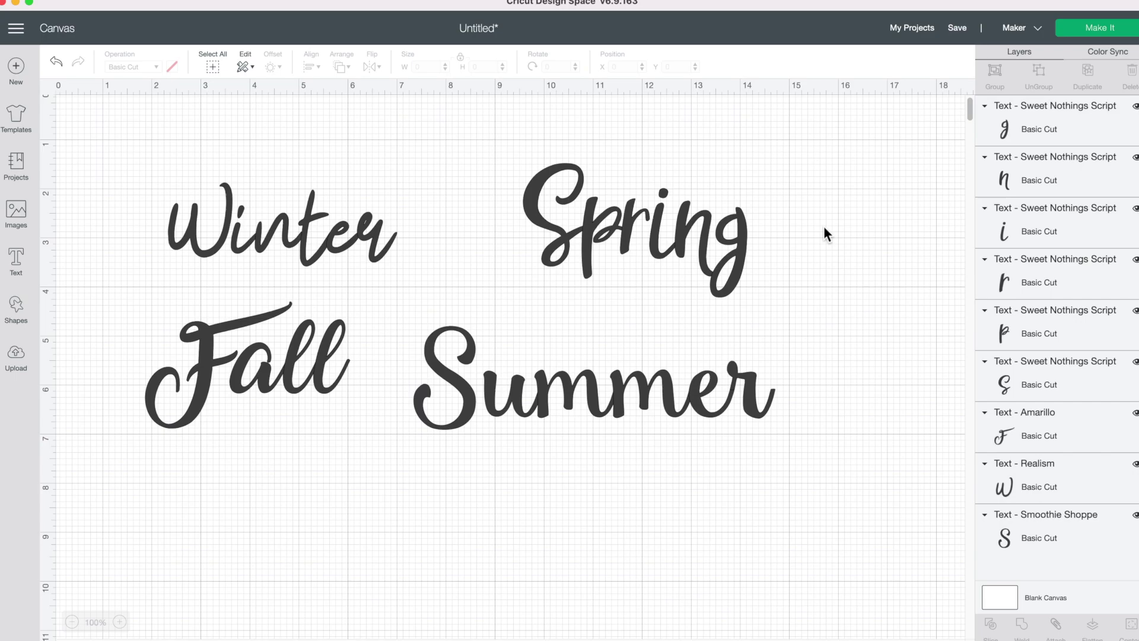
- Weld the separate letters of Spring together, shift the welded word up and right, and undo both changes
{"action": "left_click_drag", "start_coordinate": [868, 284], "coordinate": [518, 162]}
{"action": "scroll", "coordinate": [518, 162], "scroll_direction": "down", "scroll_amount": 1}
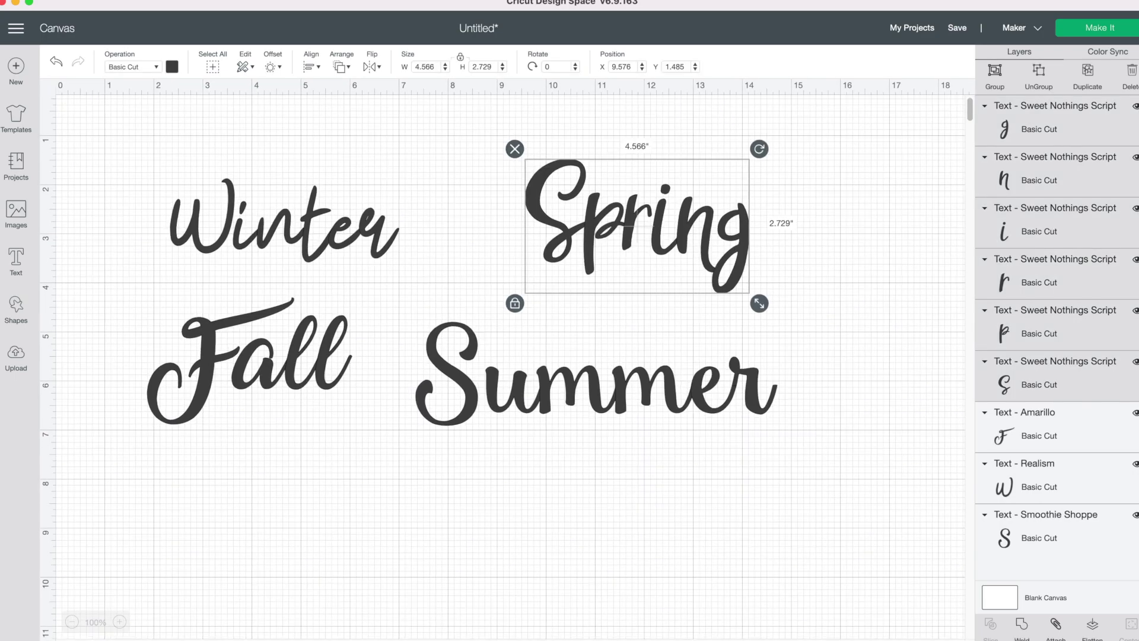
{"action": "left_click", "coordinate": [1022, 627]}
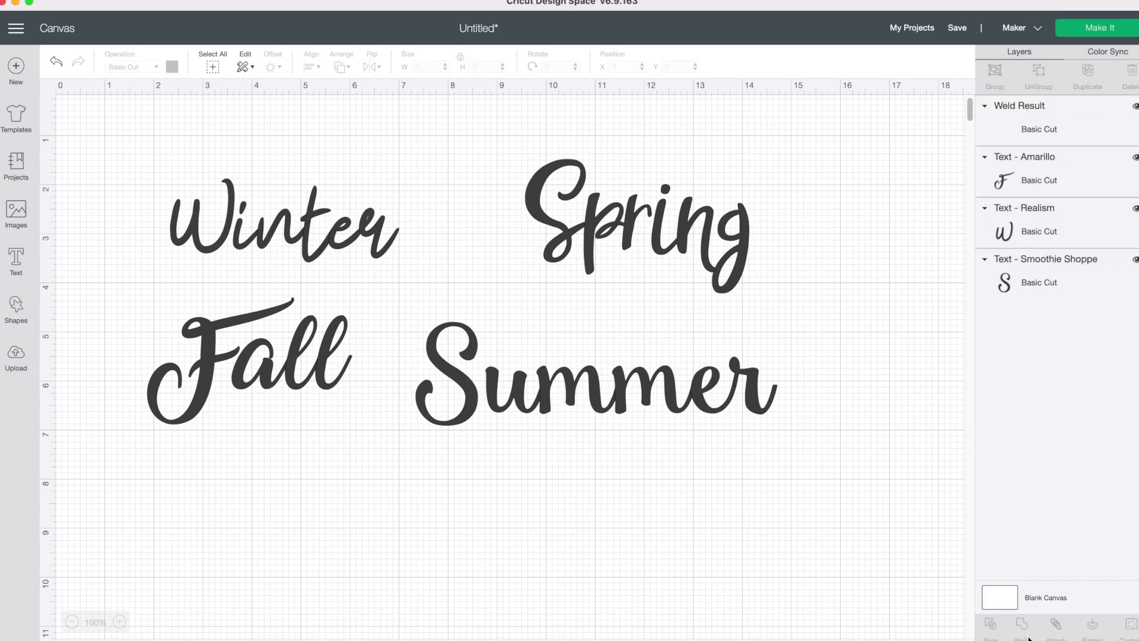
{"action": "mouse_move", "coordinate": [681, 247]}
{"action": "left_mouse_down"}
{"action": "mouse_move", "coordinate": [730, 242]}
{"action": "mouse_move", "coordinate": [693, 229]}
{"action": "left_mouse_up"}
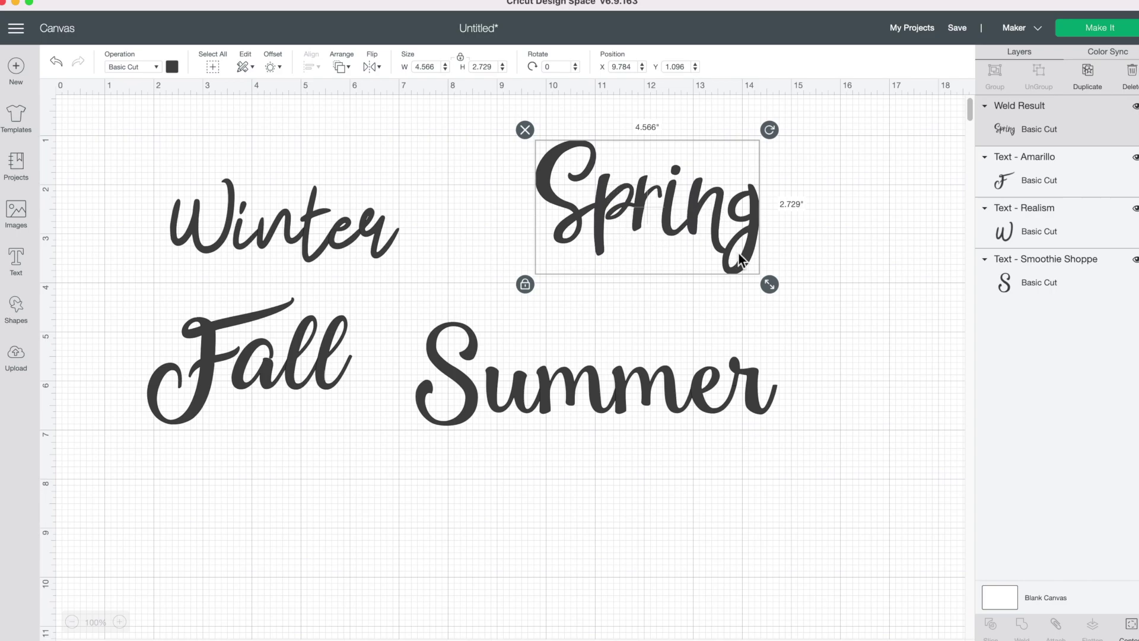
{"action": "double_click", "coordinate": [59, 64]}
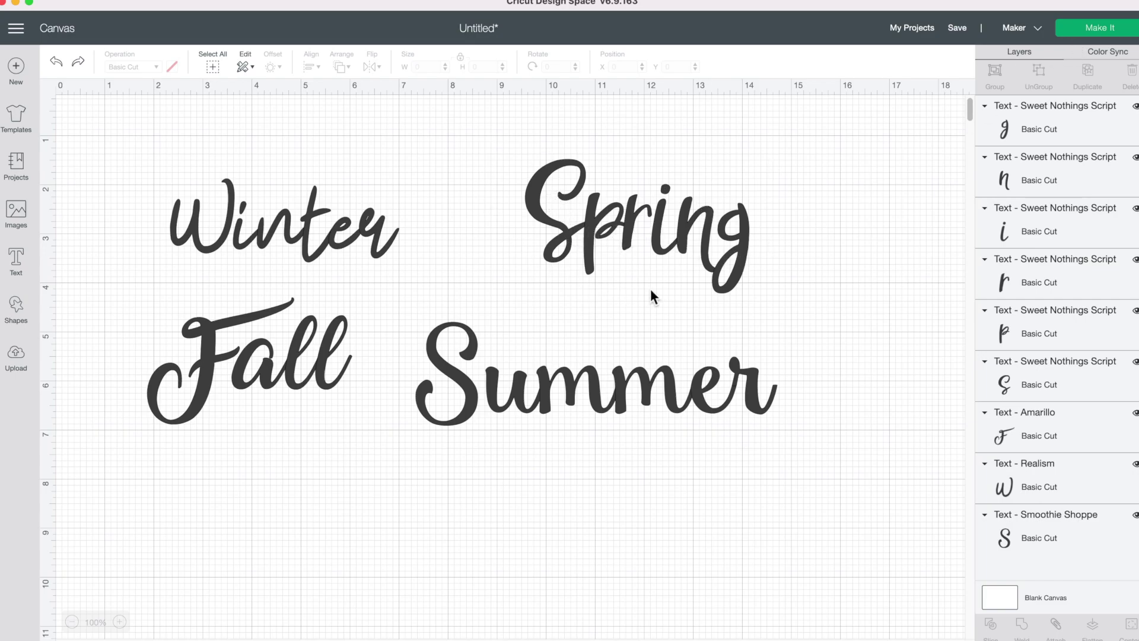
- Preview the unwelded letters on the cutting mat, spread the p, n, i and r apart, and return to the canvas
{"action": "left_click", "coordinate": [1095, 30]}
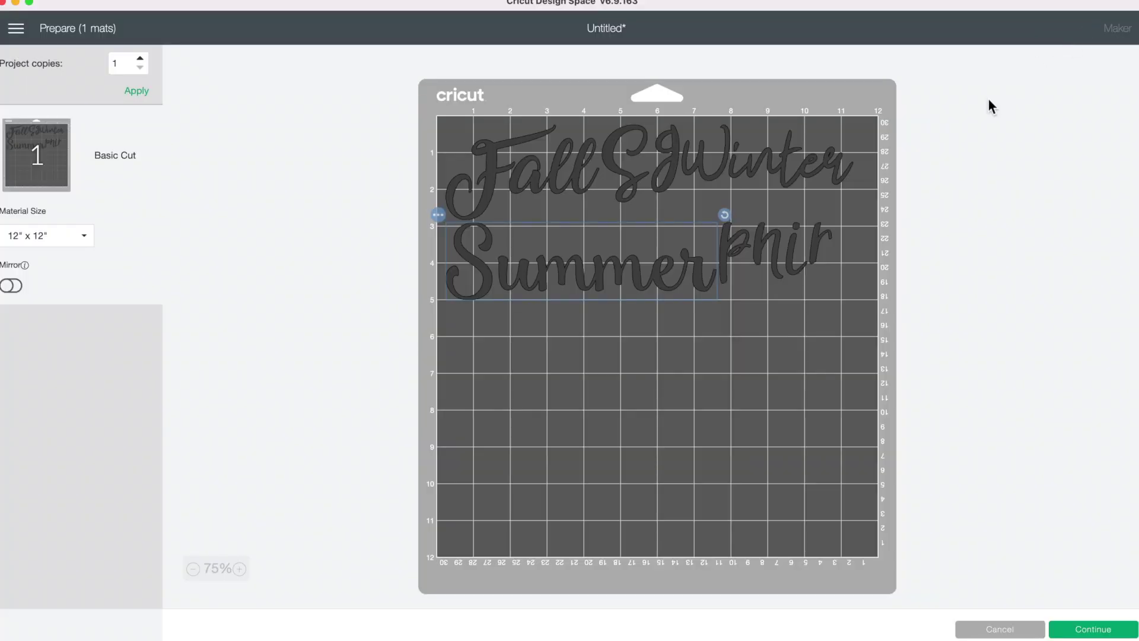
{"action": "left_click", "coordinate": [810, 242]}
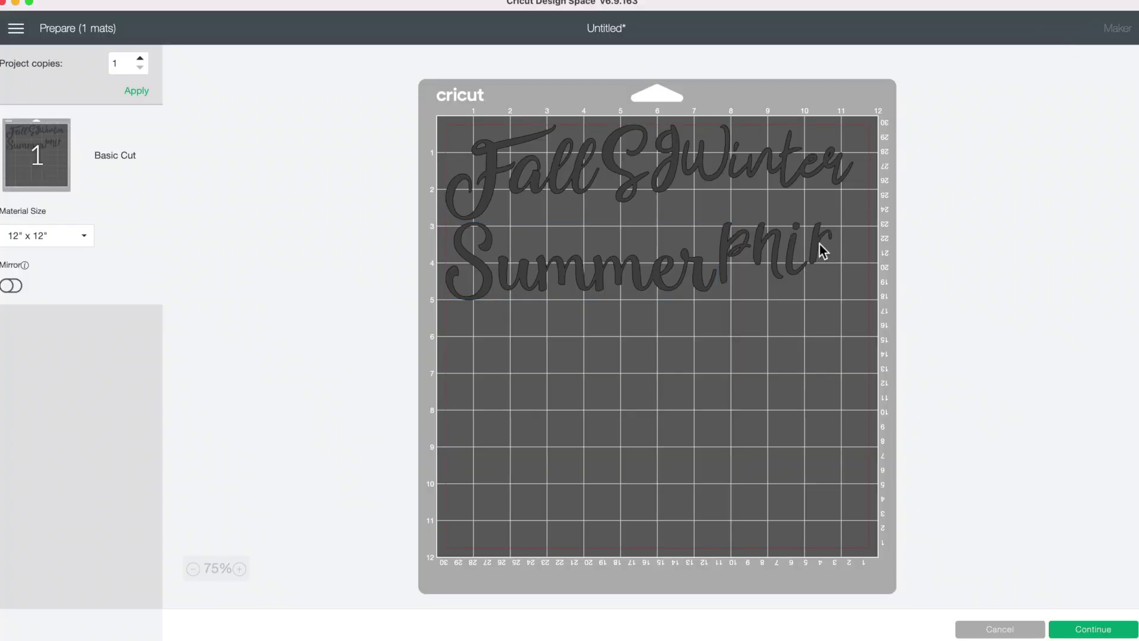
{"action": "left_click_drag", "start_coordinate": [801, 252], "coordinate": [789, 314]}
{"action": "left_click_drag", "start_coordinate": [744, 241], "coordinate": [775, 237]}
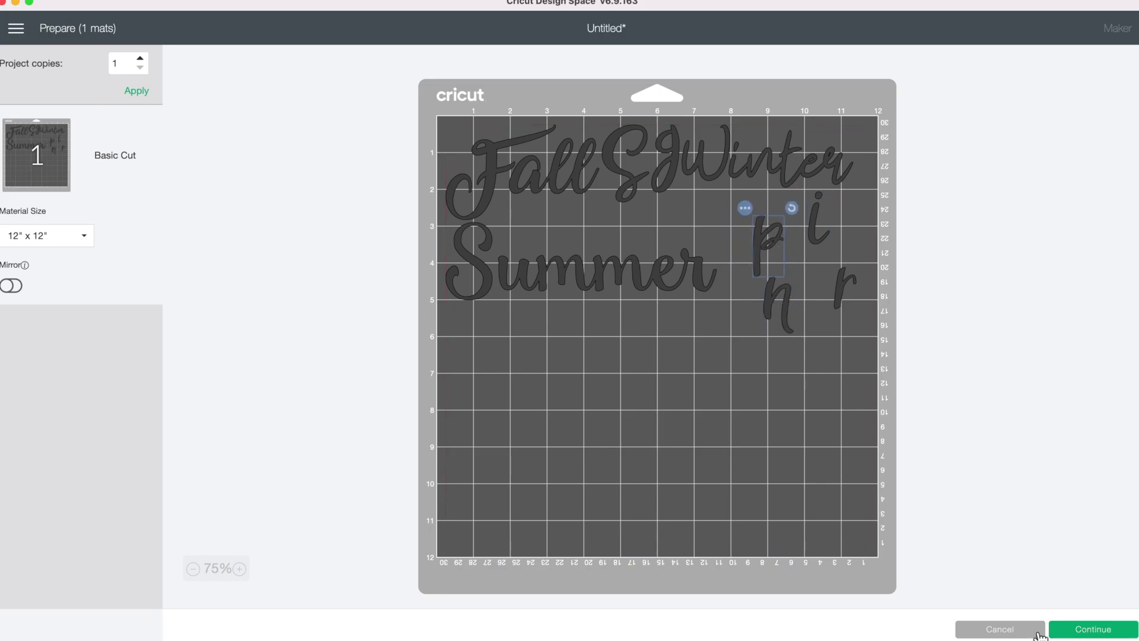
{"action": "left_click", "coordinate": [1028, 634]}
- Weld all the letters of Spring into one shape and shift the word to about X 9.59, Y 1.4
{"action": "left_click_drag", "start_coordinate": [880, 159], "coordinate": [512, 238]}
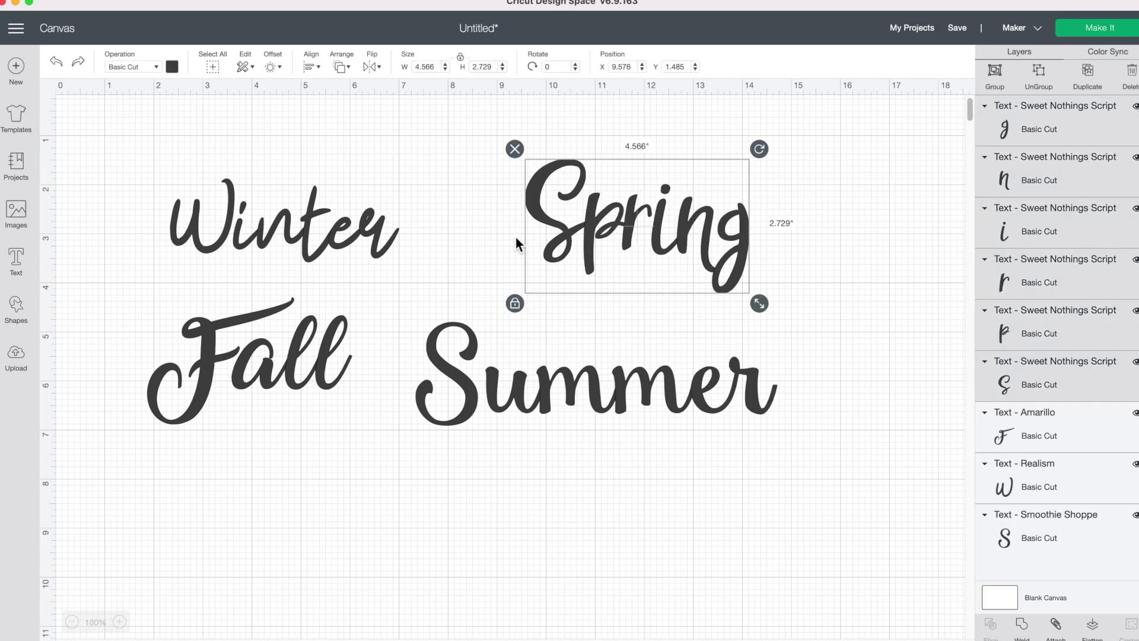
{"action": "left_click", "coordinate": [1023, 633]}
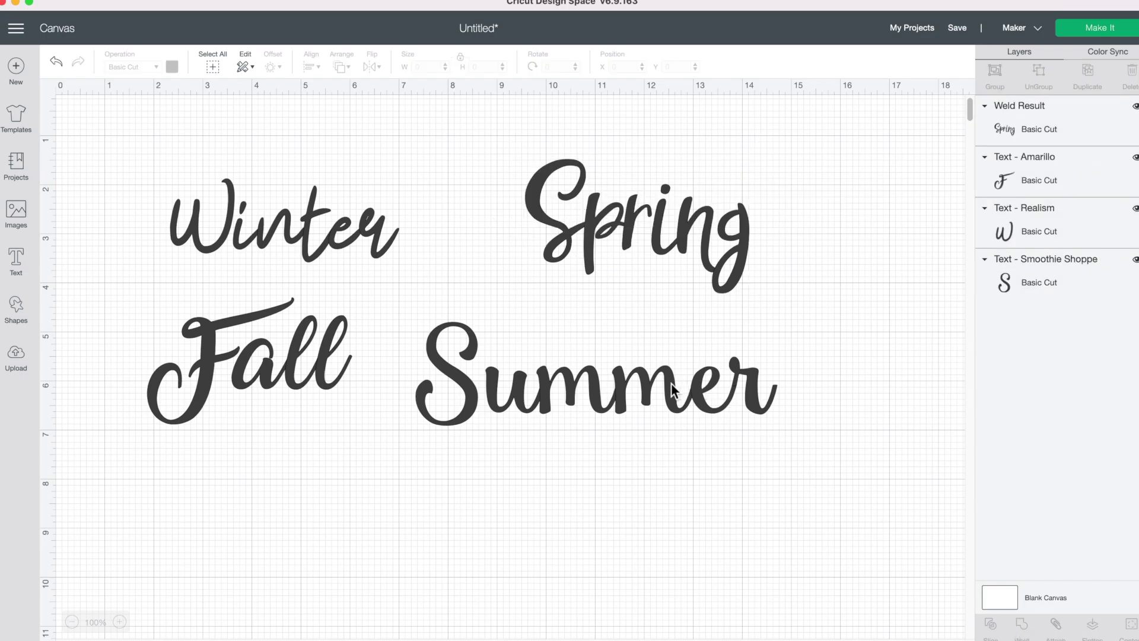
{"action": "left_click_drag", "start_coordinate": [729, 244], "coordinate": [750, 246]}
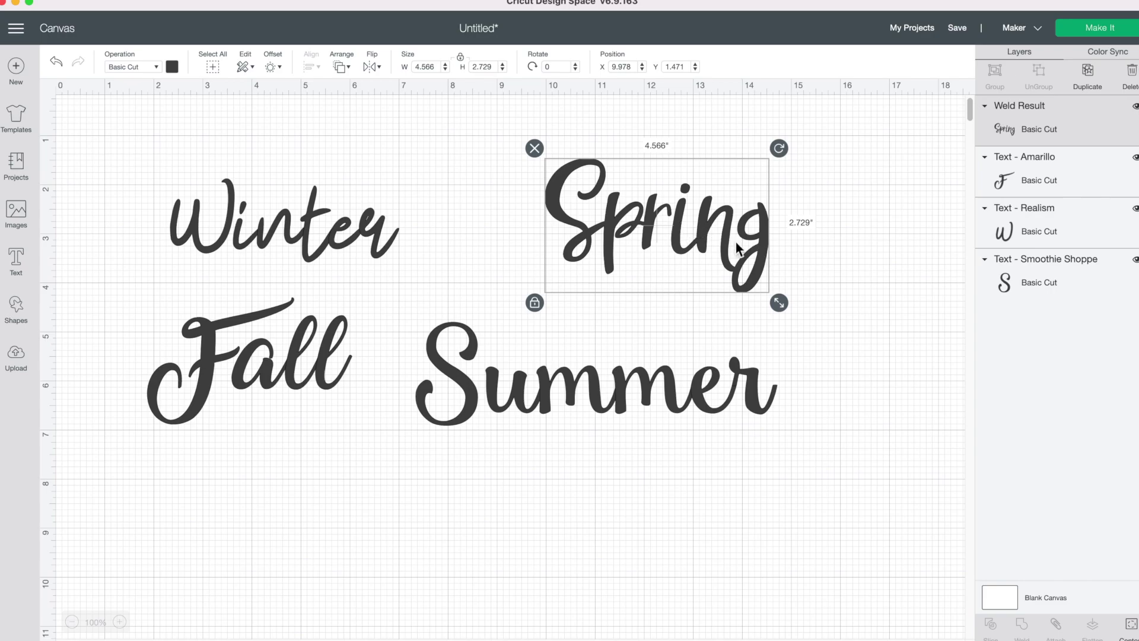
{"action": "left_click_drag", "start_coordinate": [737, 243], "coordinate": [711, 240]}
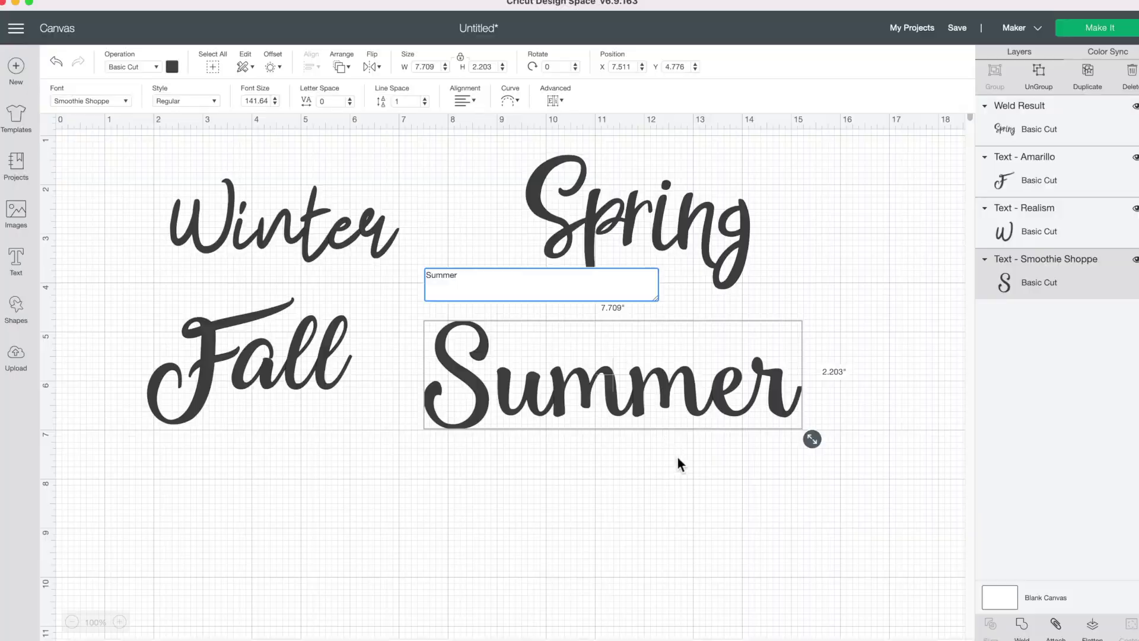
- Change the Summer text to Summers and shift it up to about Y 4.49
{"action": "left_click", "coordinate": [680, 457]}
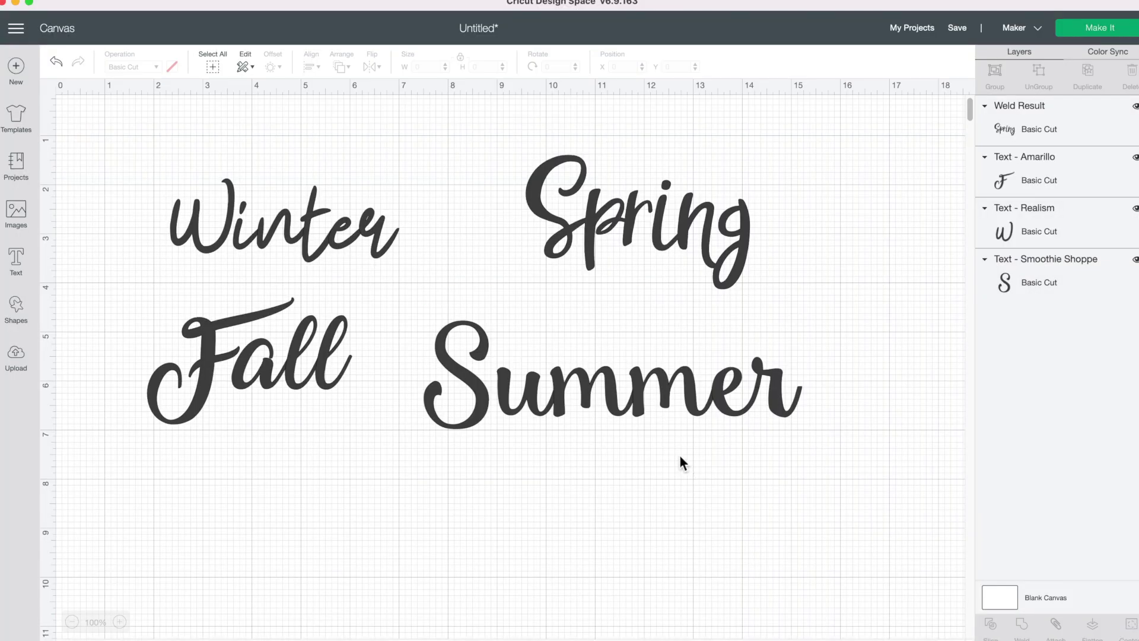
{"action": "double_click", "coordinate": [642, 396]}
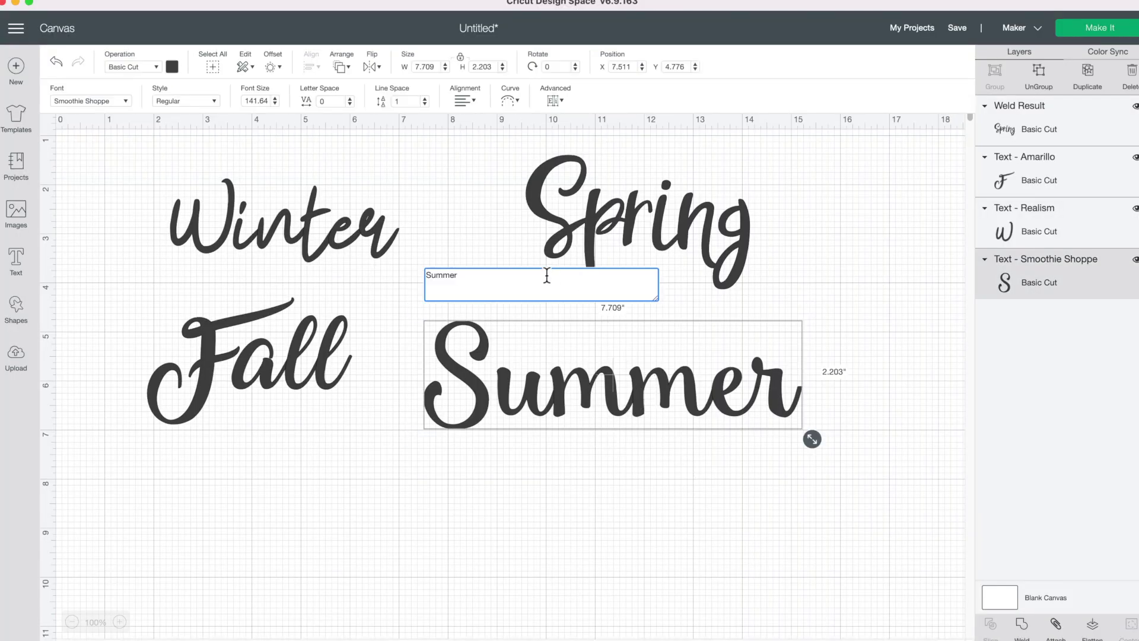
{"action": "type", "text": "s"}
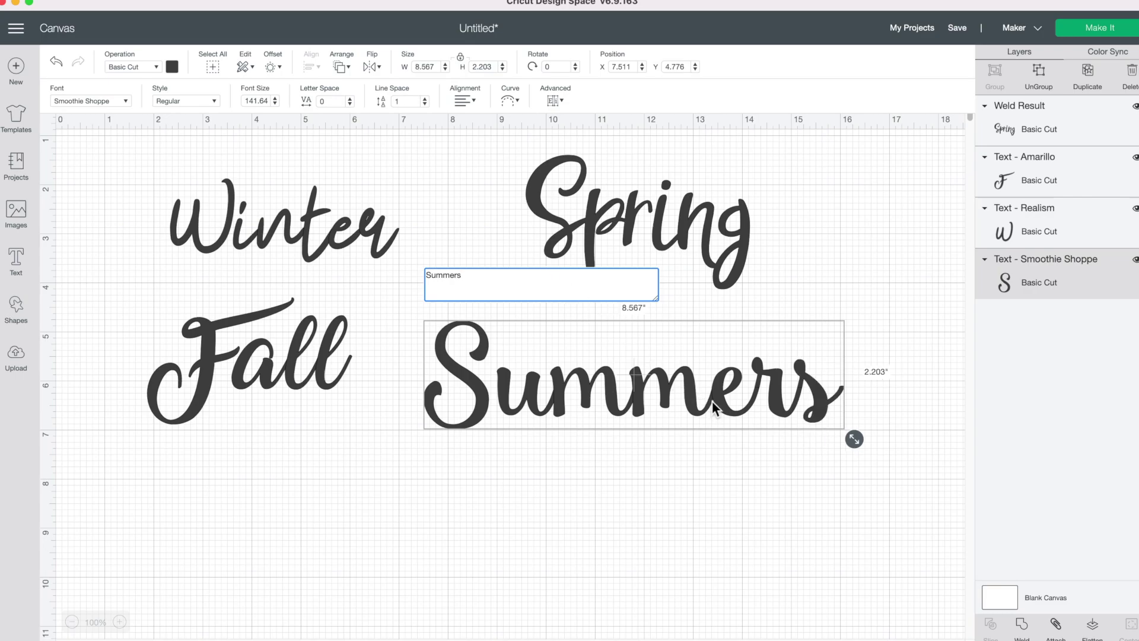
{"action": "left_click_drag", "start_coordinate": [711, 404], "coordinate": [712, 390]}
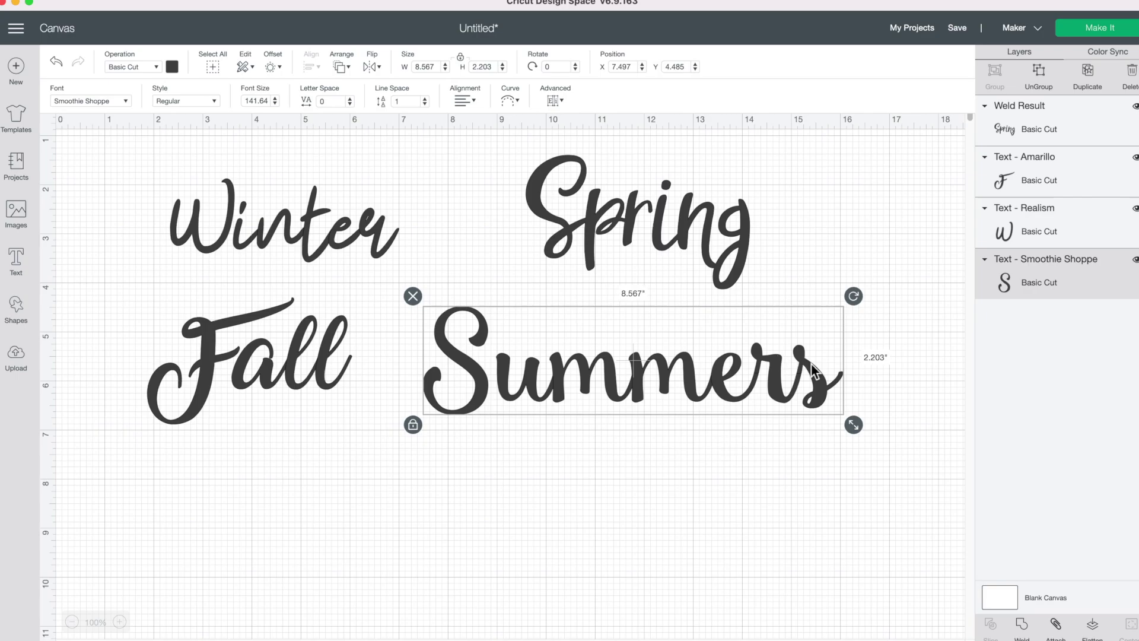
- Ungroup Summers into separate letters and group all of them together again
{"action": "left_click", "coordinate": [1038, 79]}
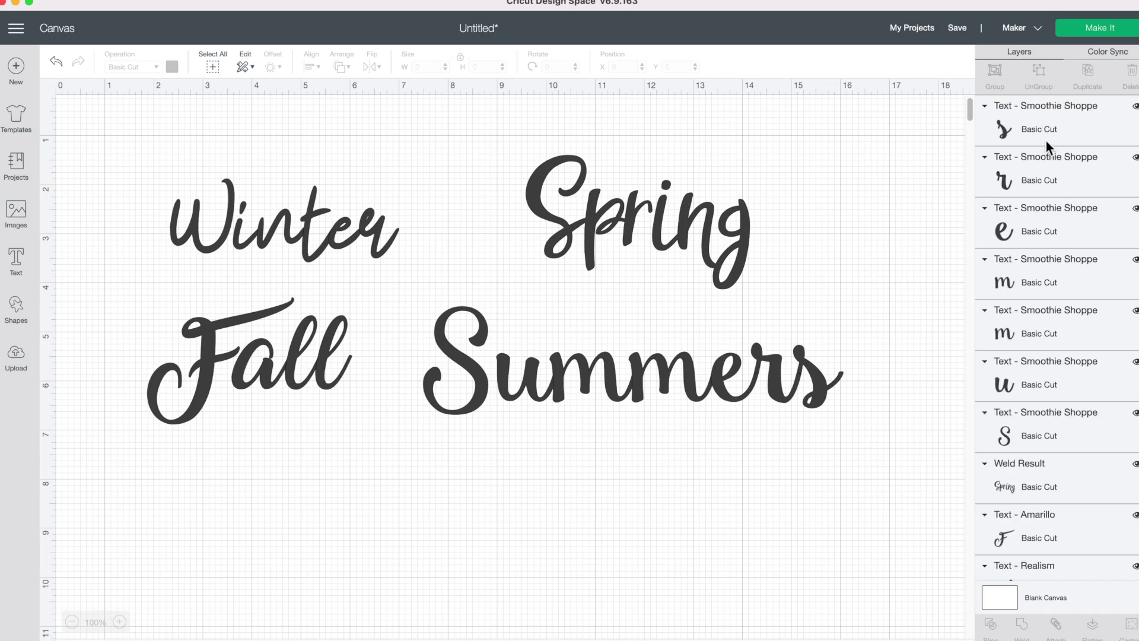
{"action": "left_click_drag", "start_coordinate": [858, 472], "coordinate": [410, 284]}
{"action": "left_click", "coordinate": [995, 74]}
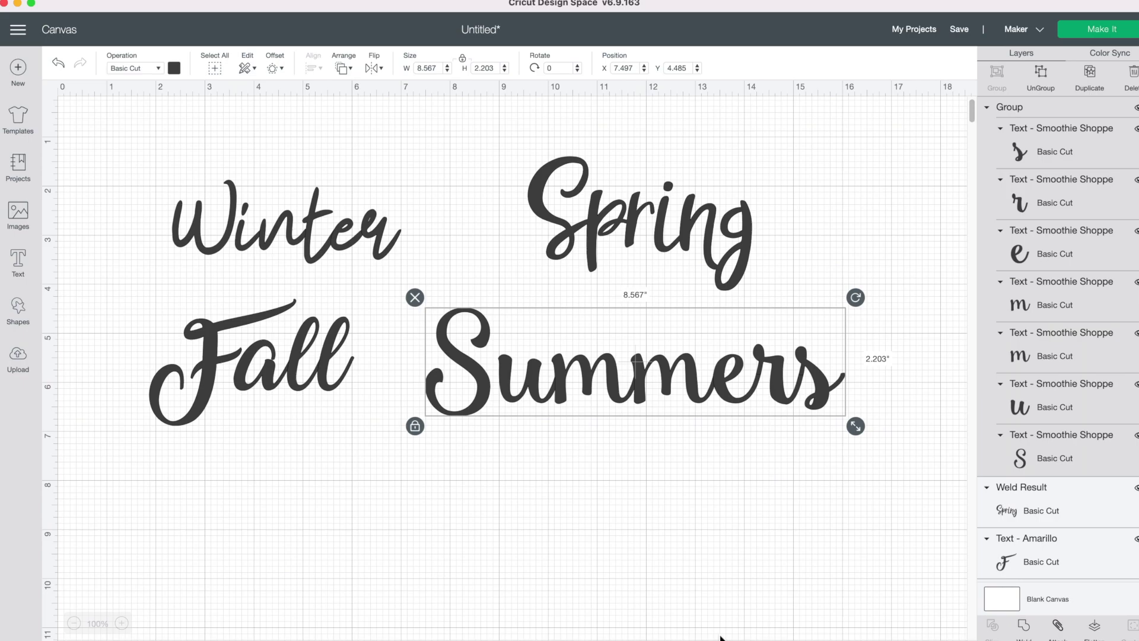
- Add a 0.111 in offset with rounded corners around the welded Spring
{"action": "left_click", "coordinate": [702, 246]}
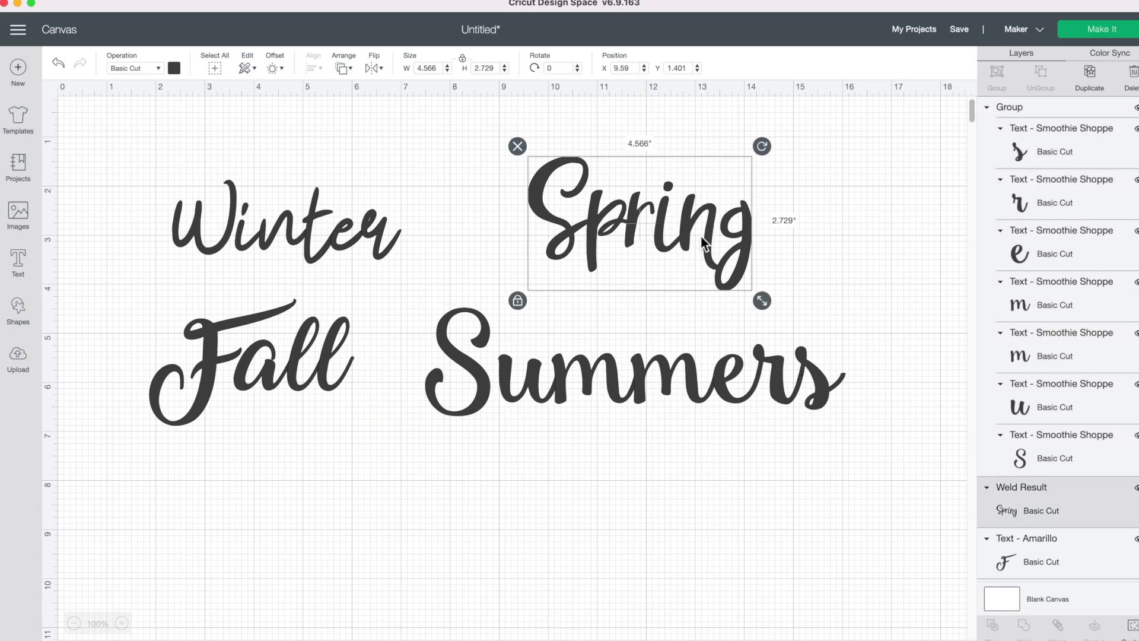
{"action": "left_click", "coordinate": [289, 69]}
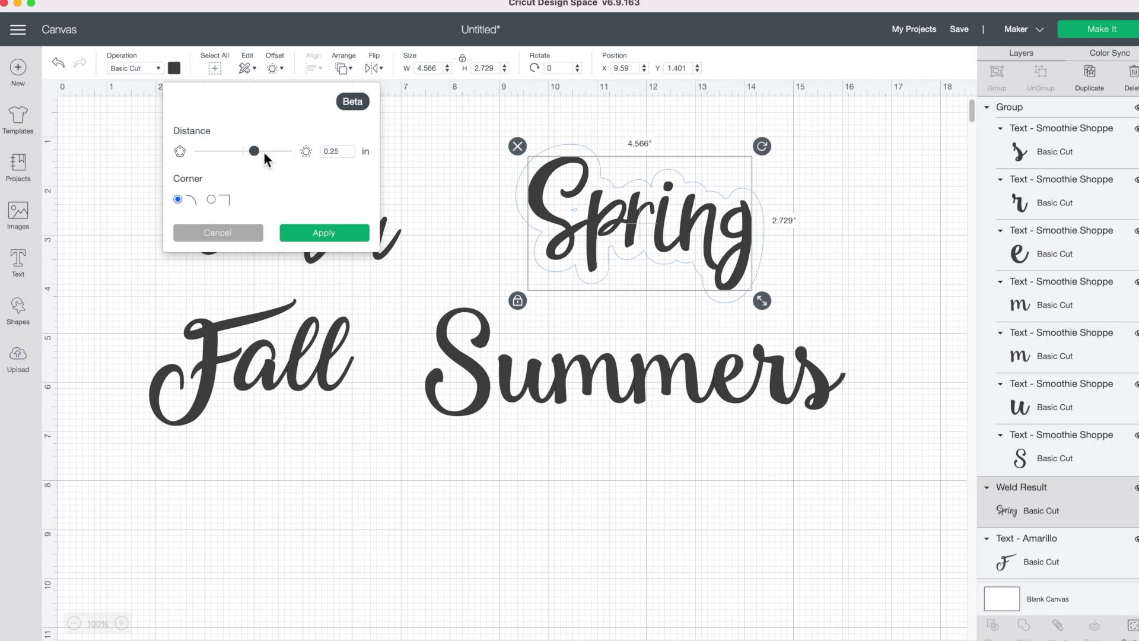
{"action": "left_click_drag", "start_coordinate": [261, 156], "coordinate": [256, 155]}
{"action": "left_click_drag", "start_coordinate": [259, 160], "coordinate": [254, 164]}
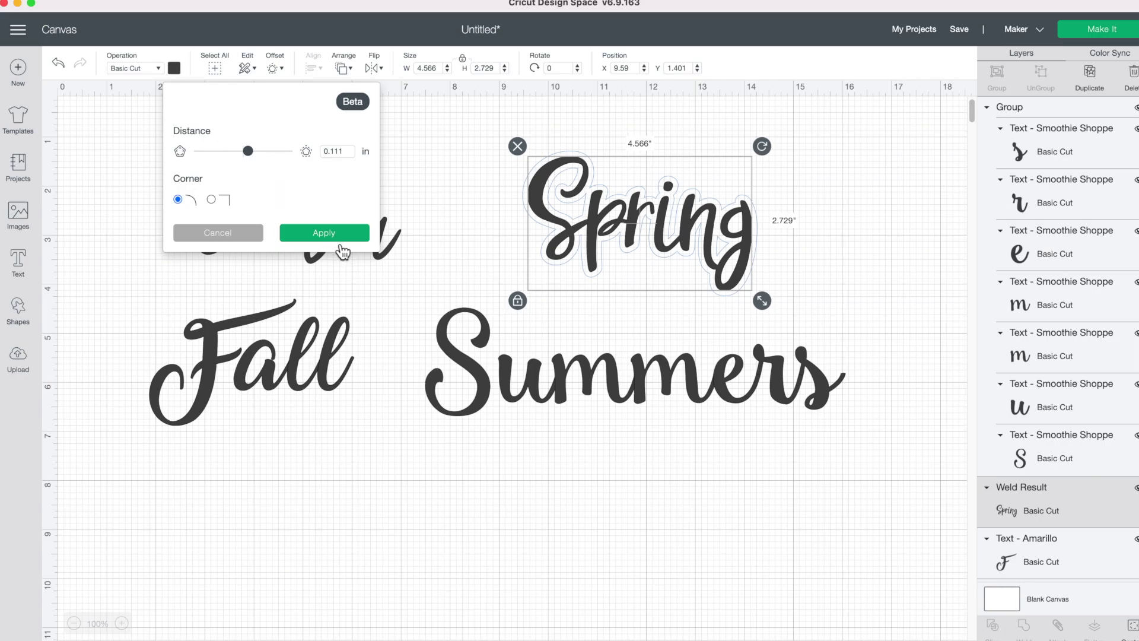
{"action": "left_click", "coordinate": [340, 244]}
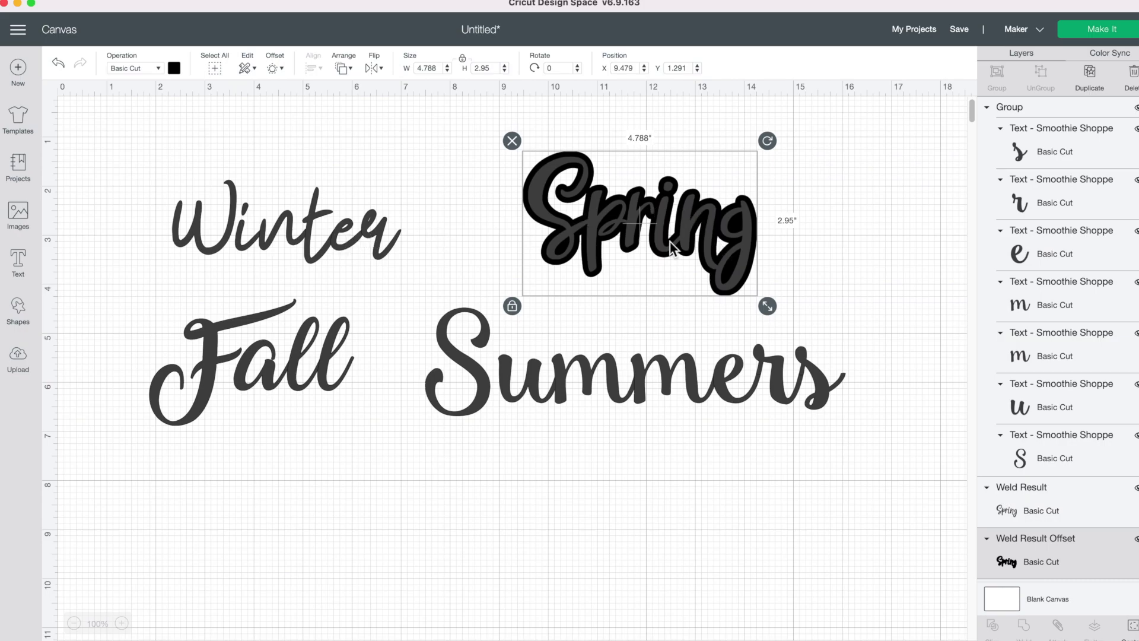
{"action": "left_click", "coordinate": [471, 157]}
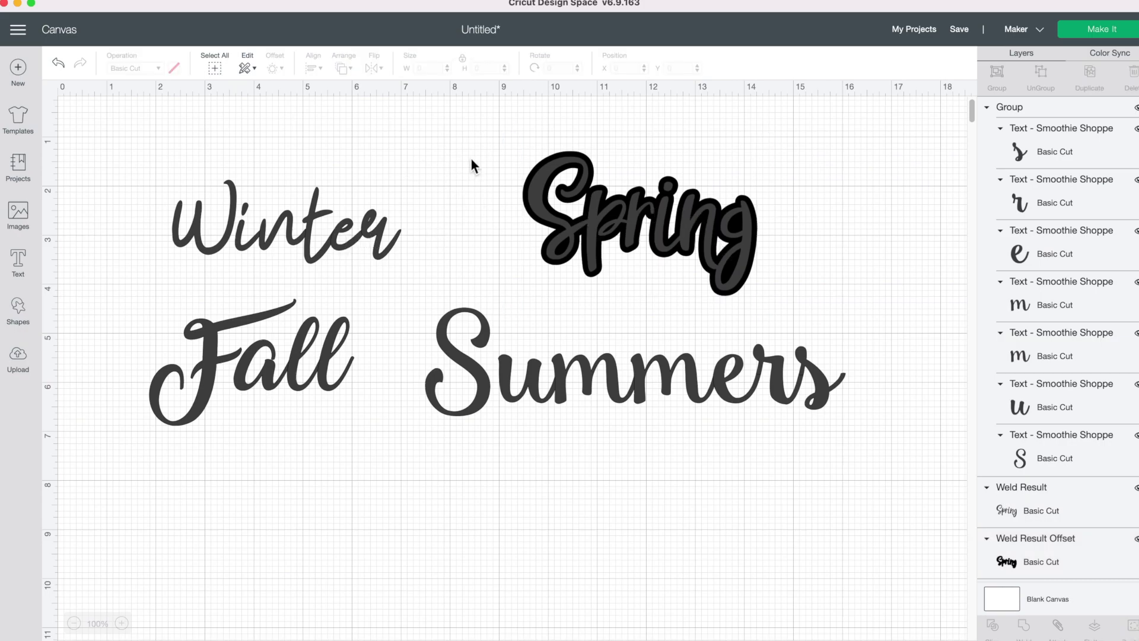
- Recolor the Spring lettering light purple, leaving its offset black
{"action": "left_click", "coordinate": [541, 198]}
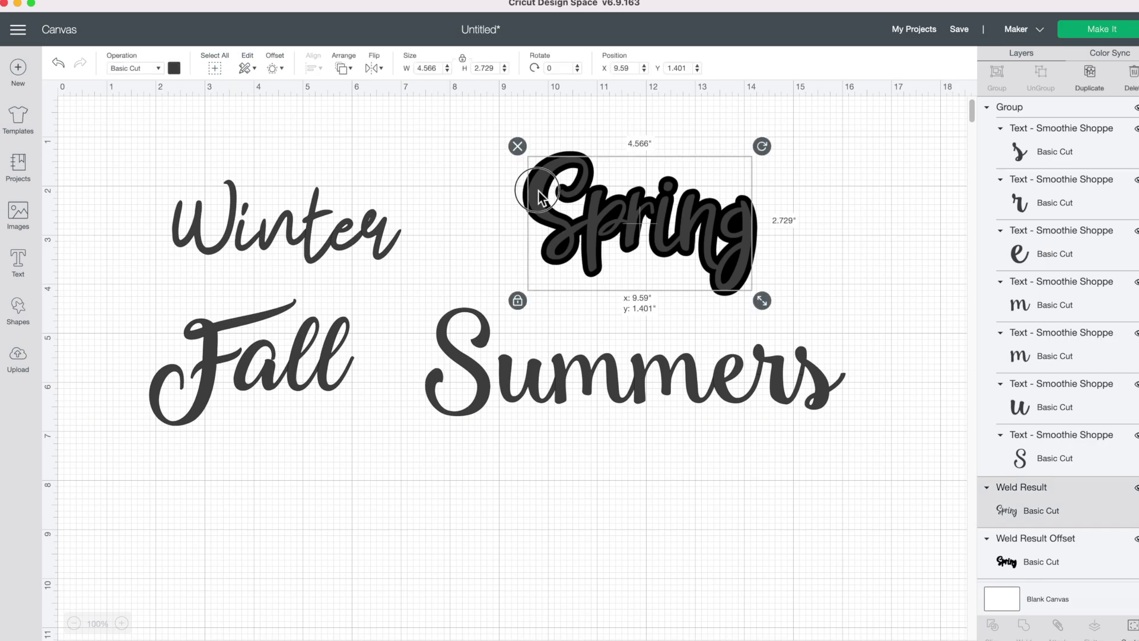
{"action": "left_click", "coordinate": [175, 68]}
{"action": "left_click", "coordinate": [206, 152]}
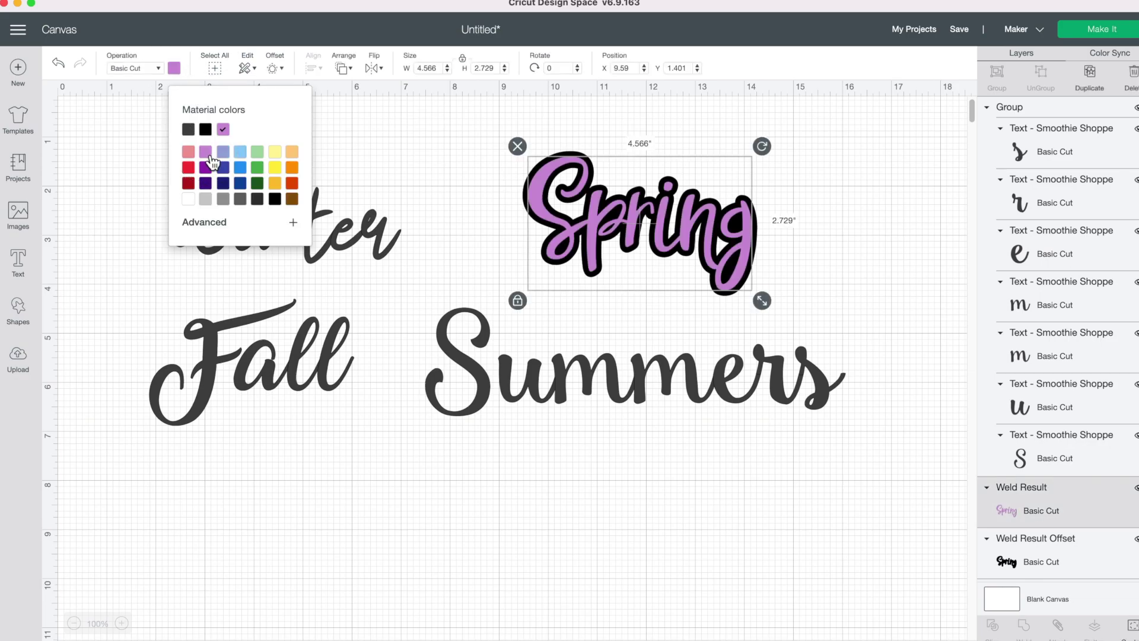
{"action": "left_click", "coordinate": [430, 136]}
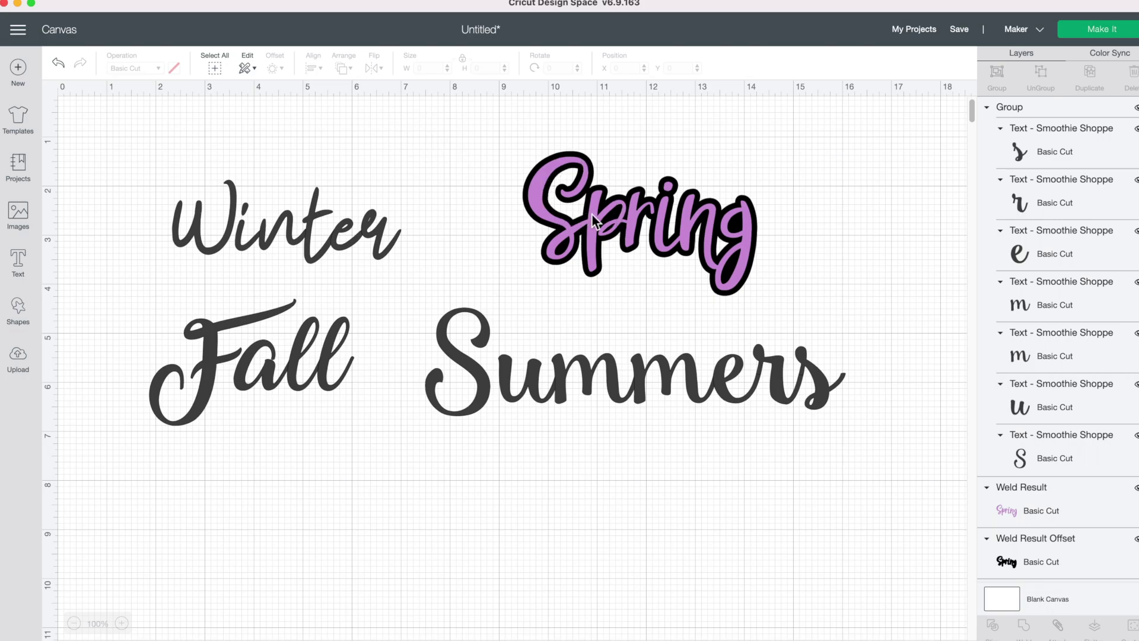
{"action": "mouse_move", "coordinate": [661, 218]}
{"action": "left_mouse_down"}
{"action": "mouse_move", "coordinate": [902, 261]}
{"action": "mouse_move", "coordinate": [654, 195]}
{"action": "mouse_move", "coordinate": [661, 219]}
{"action": "left_mouse_up"}
- Add a narrow offset outline around the Winter text
{"action": "left_click", "coordinate": [336, 250]}
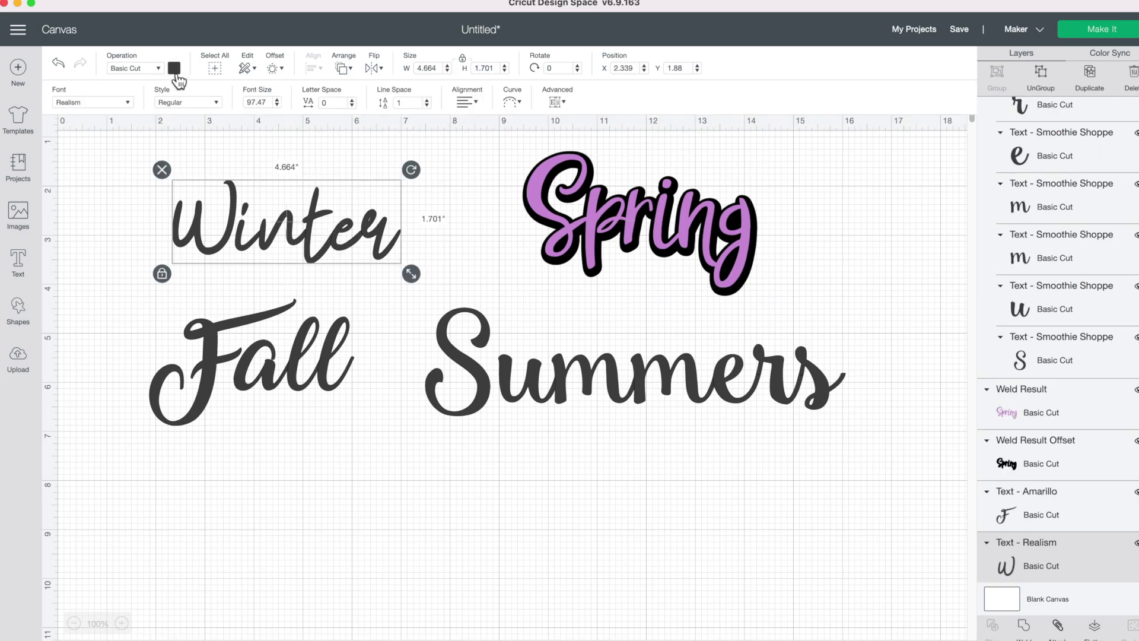
{"action": "left_click", "coordinate": [275, 70]}
{"action": "left_click_drag", "start_coordinate": [254, 158], "coordinate": [254, 156]}
{"action": "left_click", "coordinate": [321, 261]}
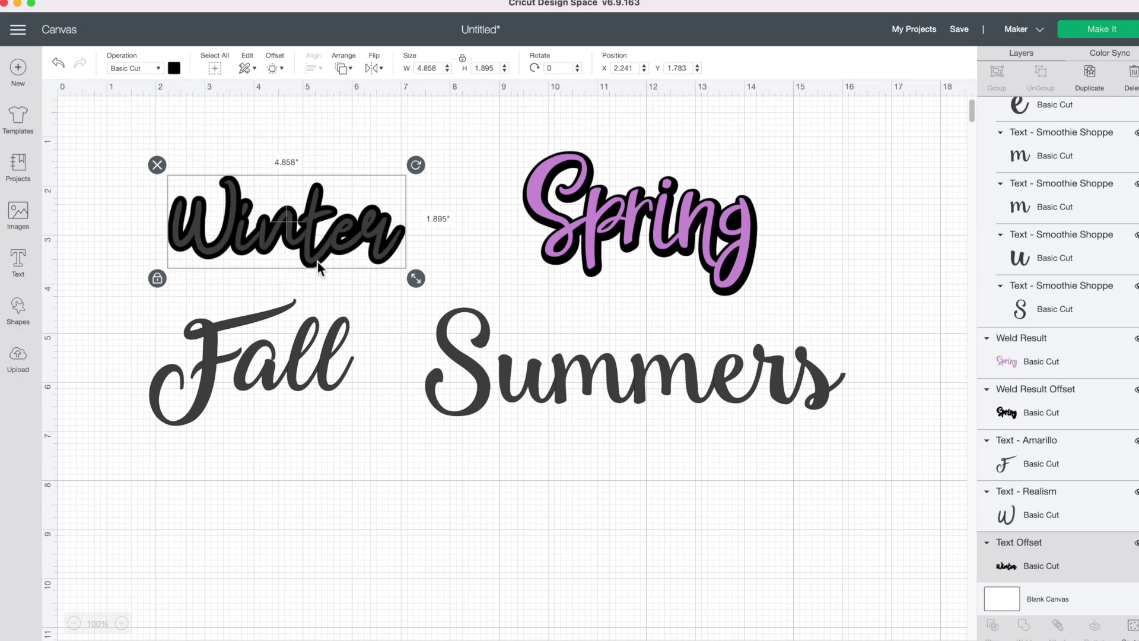
- Recolor the Winter offset dark purple
{"action": "left_click", "coordinate": [174, 68]}
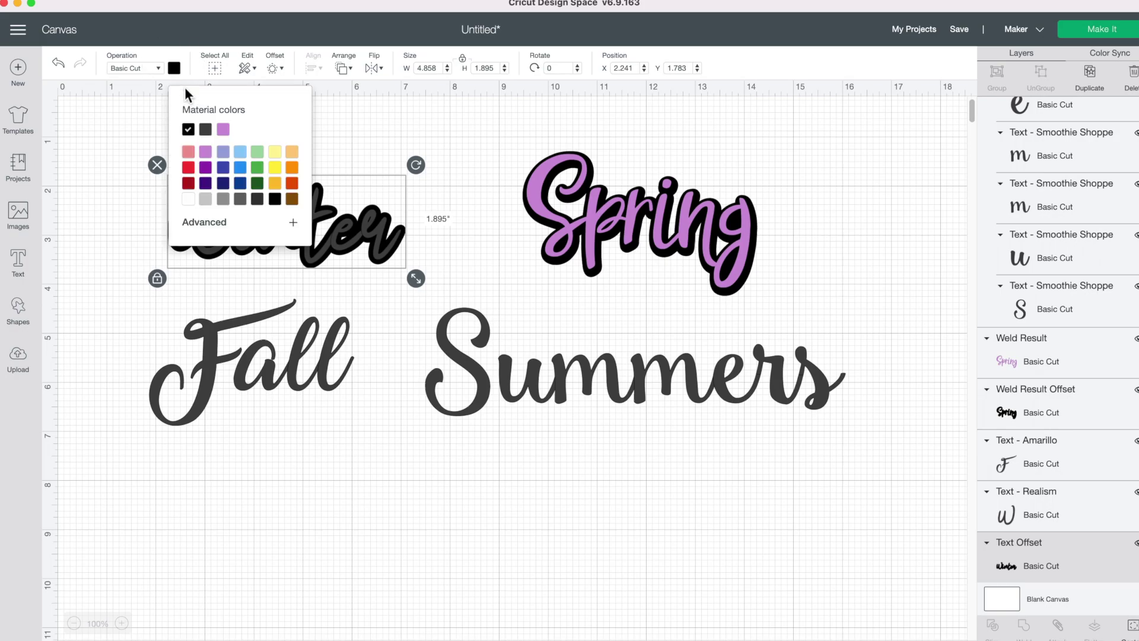
{"action": "left_click", "coordinate": [205, 168]}
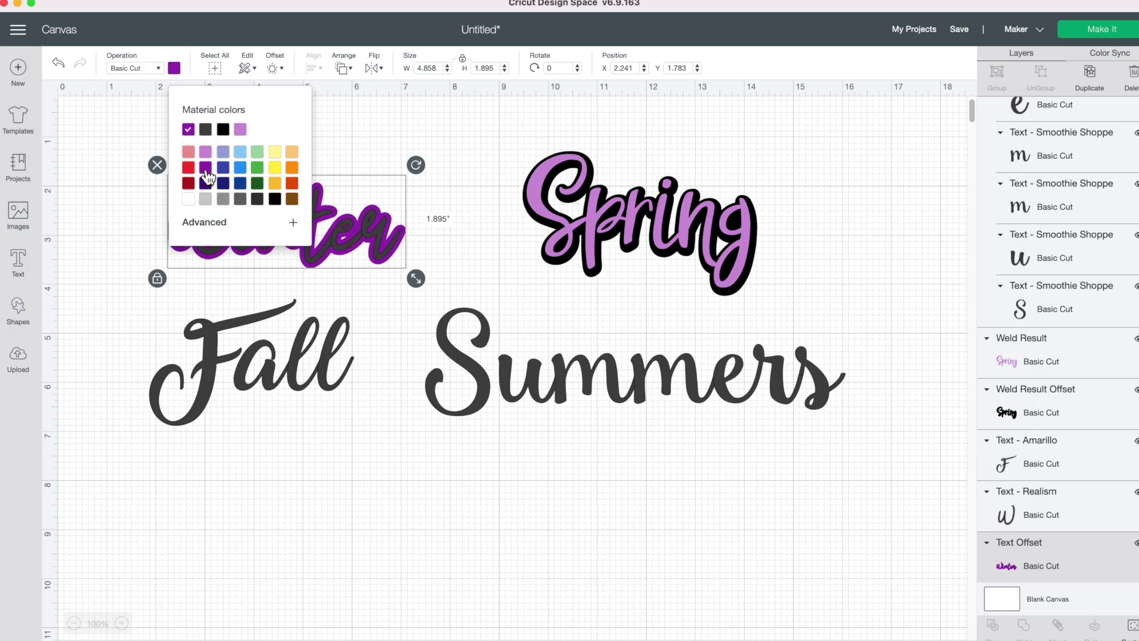
{"action": "left_click", "coordinate": [463, 244]}
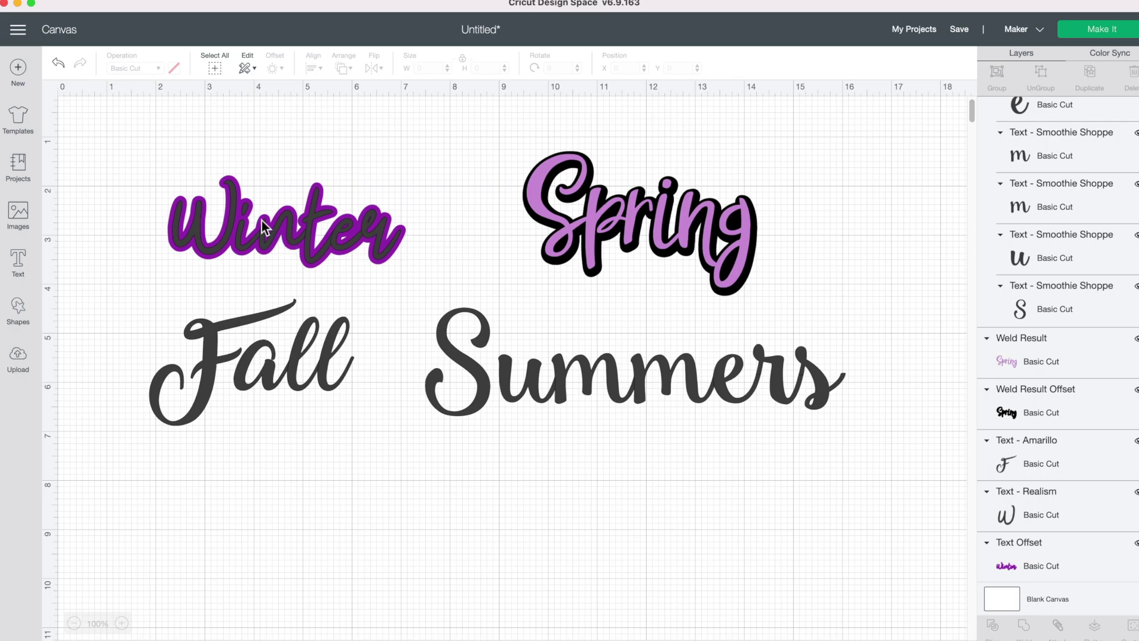
- Move the Winter text below its offset with Fall beneath it, and shift the offset to about X 2.03, Y 1.56
{"action": "left_click_drag", "start_coordinate": [289, 226], "coordinate": [261, 329]}
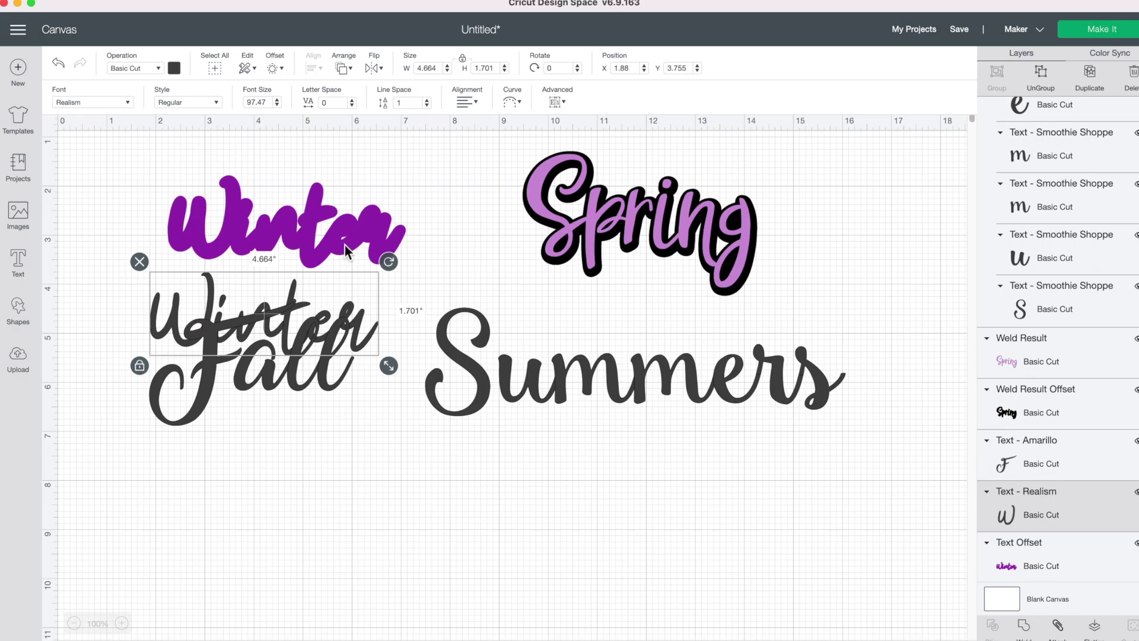
{"action": "mouse_move", "coordinate": [353, 323]}
{"action": "left_mouse_down"}
{"action": "mouse_move", "coordinate": [368, 204]}
{"action": "mouse_move", "coordinate": [336, 419]}
{"action": "mouse_move", "coordinate": [368, 235]}
{"action": "mouse_move", "coordinate": [336, 278]}
{"action": "mouse_move", "coordinate": [343, 343]}
{"action": "left_mouse_up"}
{"action": "left_click_drag", "start_coordinate": [322, 237], "coordinate": [308, 235]}
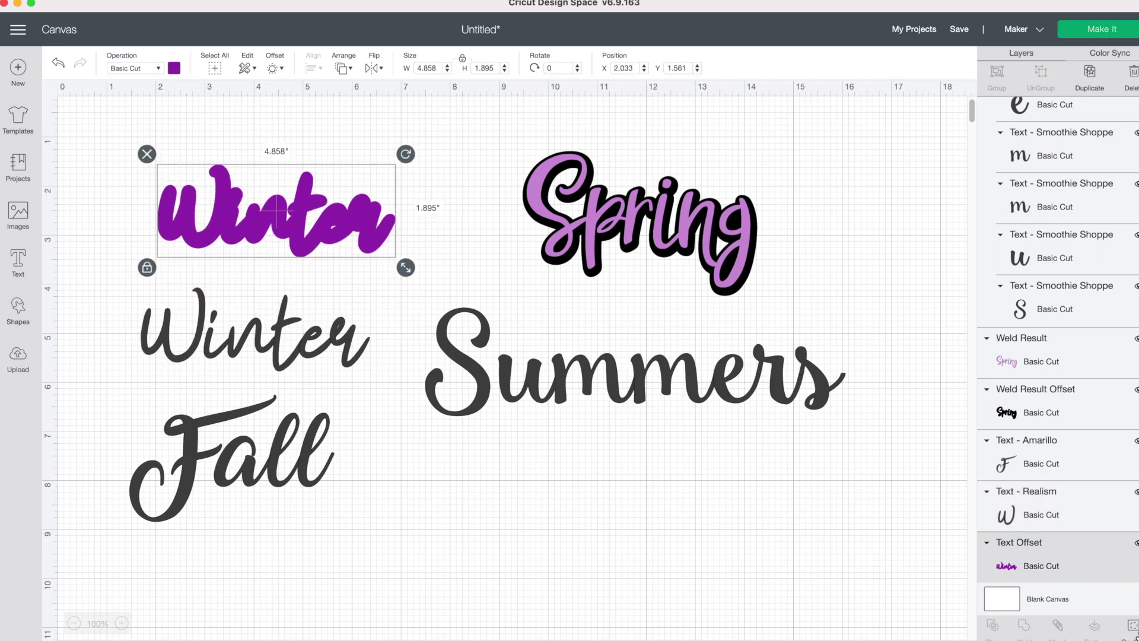
- Hide the small inner contour of the Winter offset and place the Winter text back on top of it
{"action": "left_click", "coordinate": [1133, 628]}
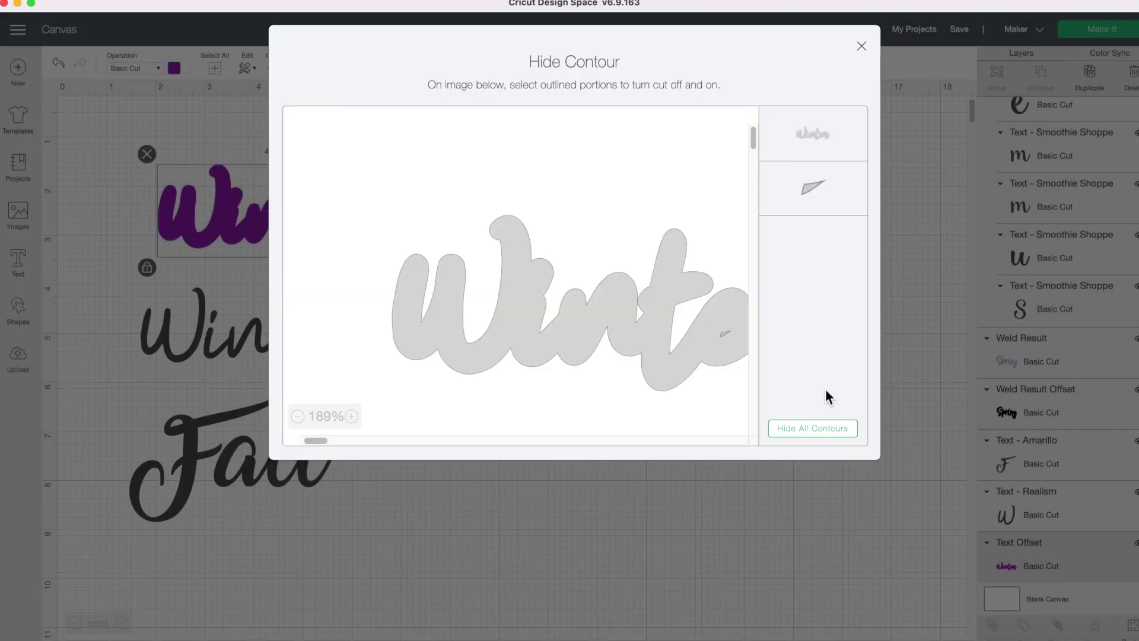
{"action": "scroll", "coordinate": [664, 290], "scroll_direction": "right", "scroll_amount": 10}
{"action": "scroll", "coordinate": [664, 289], "scroll_direction": "left", "scroll_amount": 5}
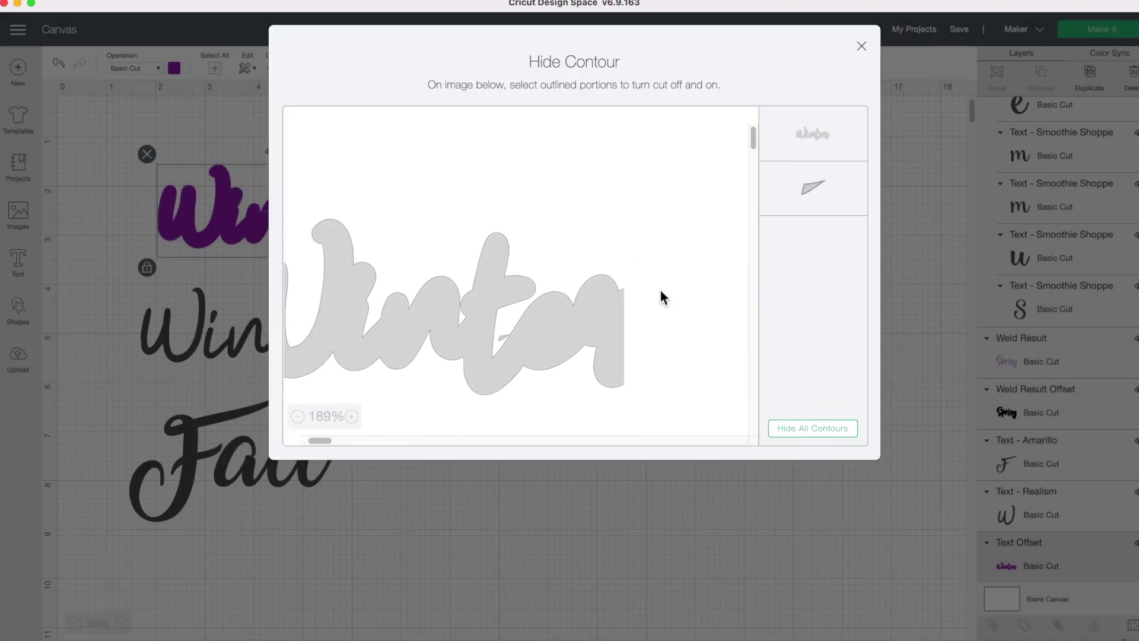
{"action": "left_click", "coordinate": [514, 339]}
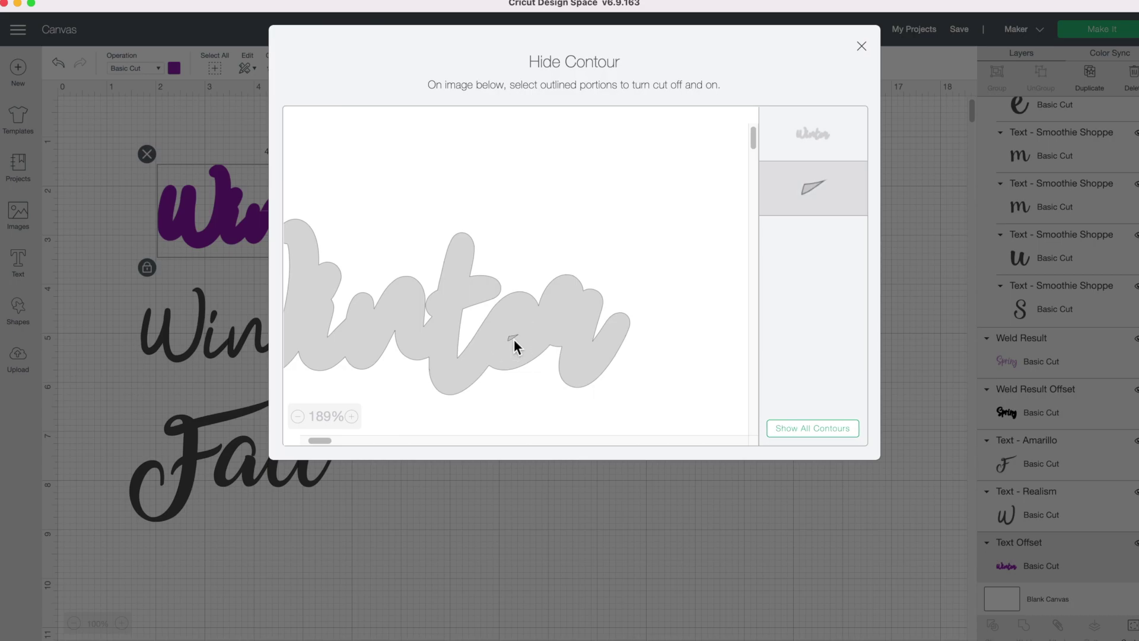
{"action": "left_click", "coordinate": [863, 47]}
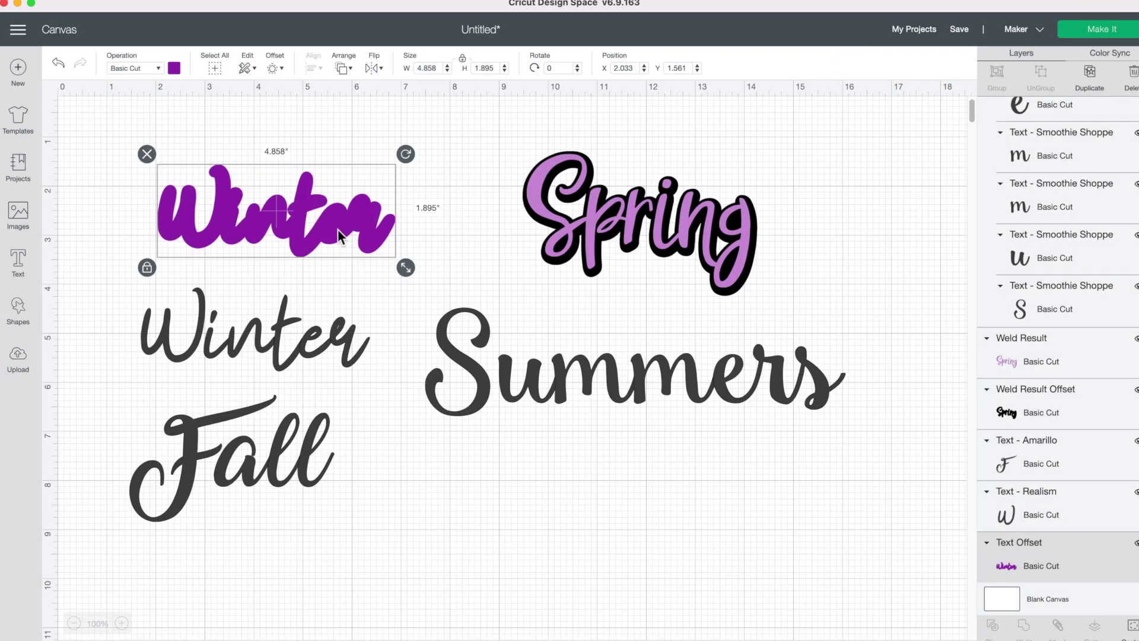
{"action": "left_click_drag", "start_coordinate": [350, 351], "coordinate": [369, 228]}
{"action": "left_click", "coordinate": [343, 293]}
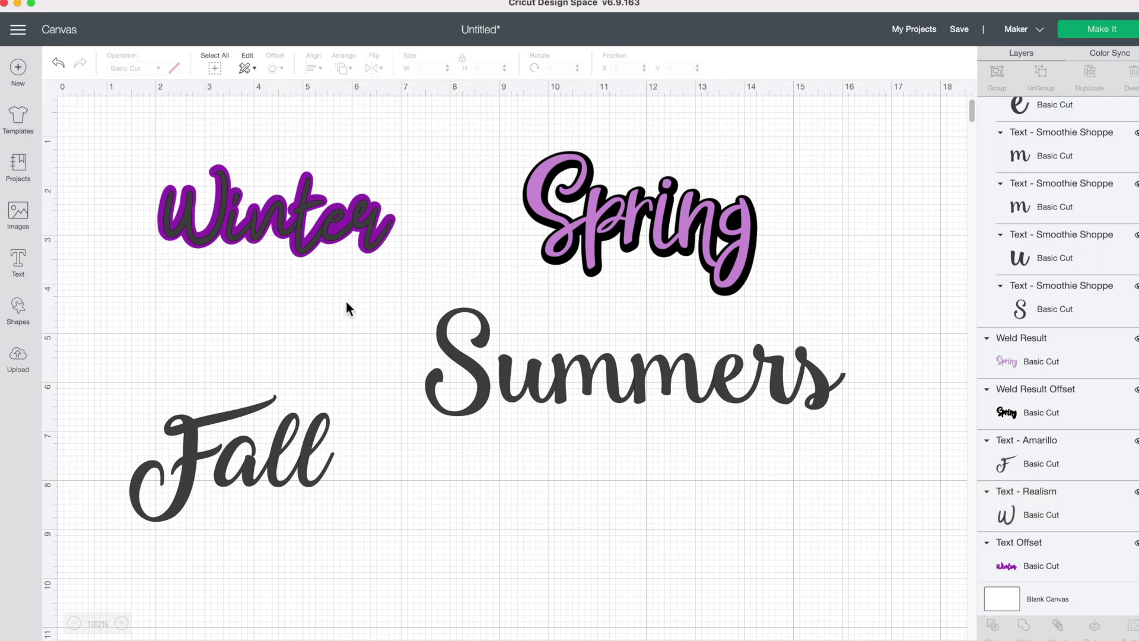